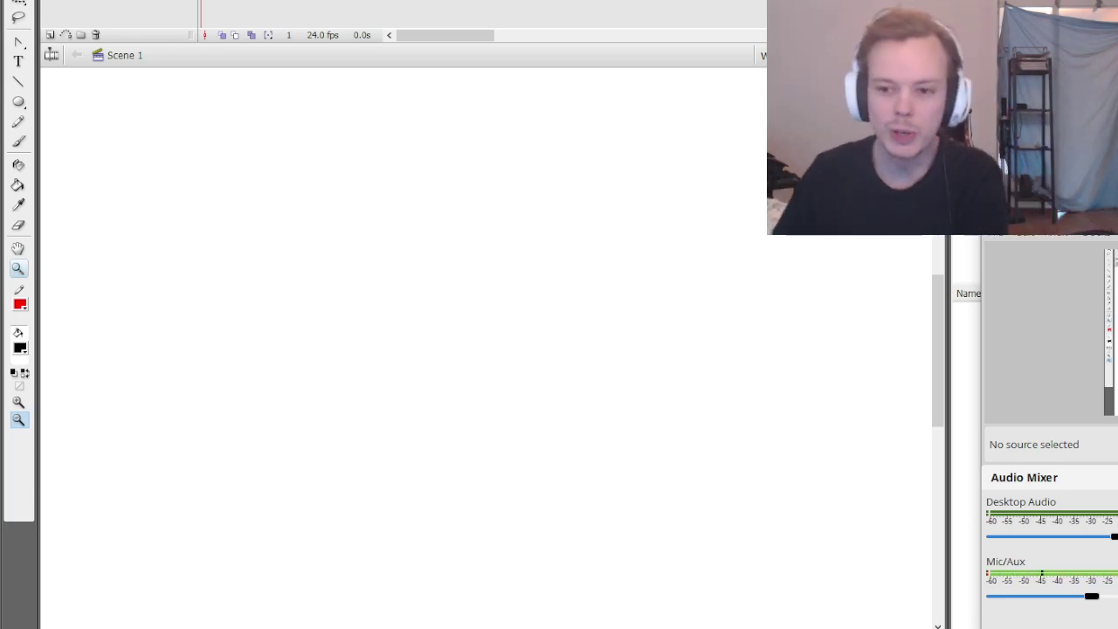
# Bring Flash to the front, pick the Brush tool, and undo a test scribble
pyautogui.click(939, 393)
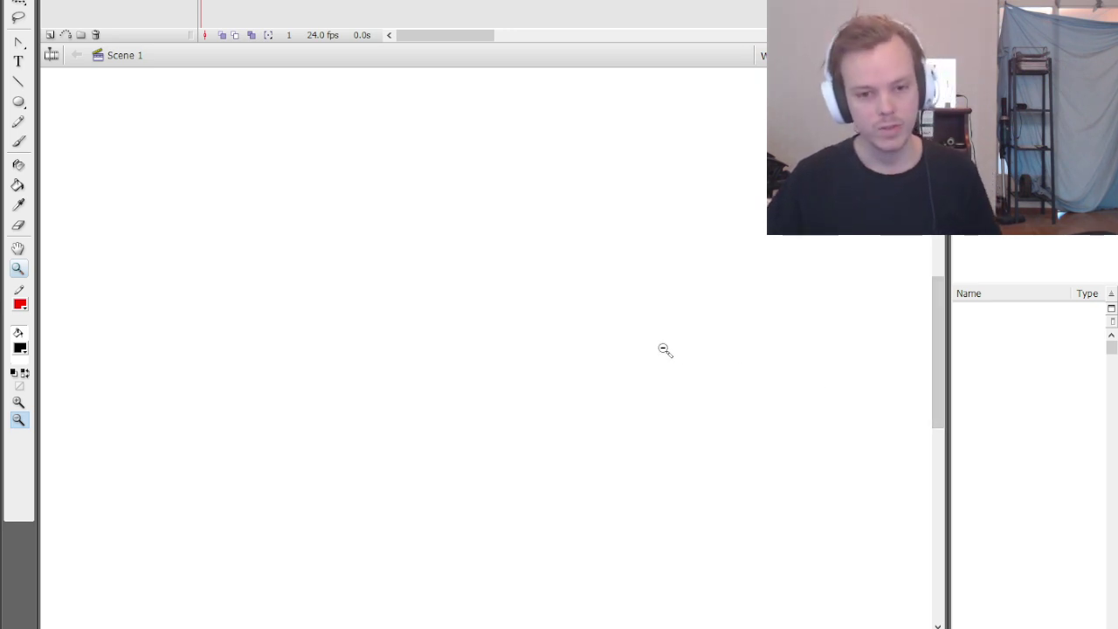
pyautogui.press('b')
pyautogui.moveTo(382, 332)
pyautogui.mouseDown()
pyautogui.moveTo(476, 317)
pyautogui.moveTo(491, 326)
pyautogui.moveTo(509, 287)
pyautogui.moveTo(606, 288)
pyautogui.moveTo(672, 271)
pyautogui.mouseUp()
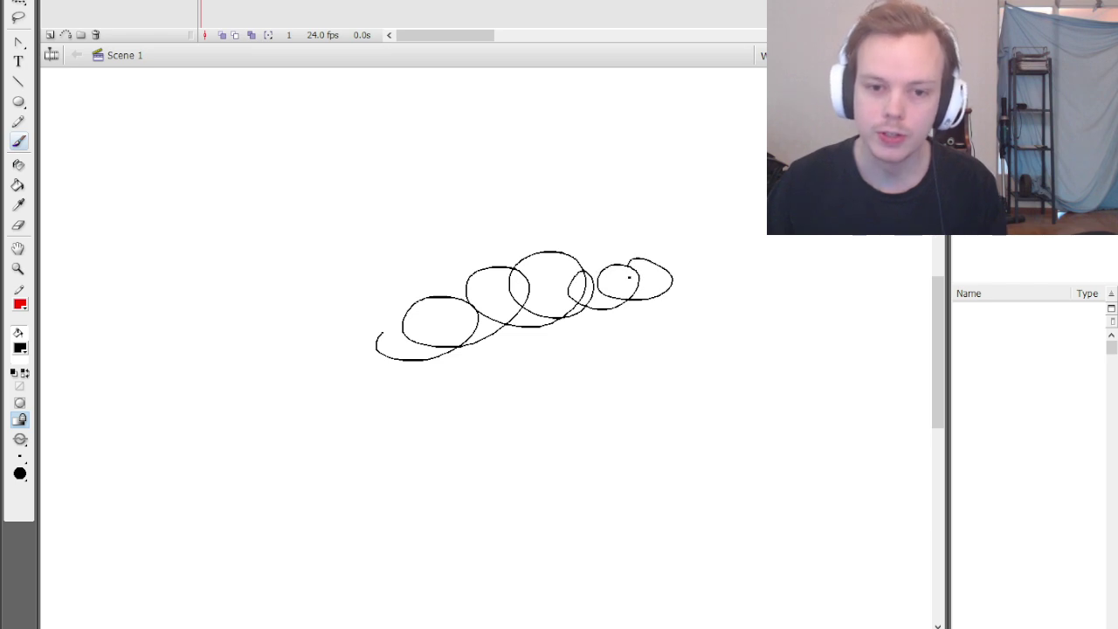
pyautogui.hotkey('ctrl', 'z')
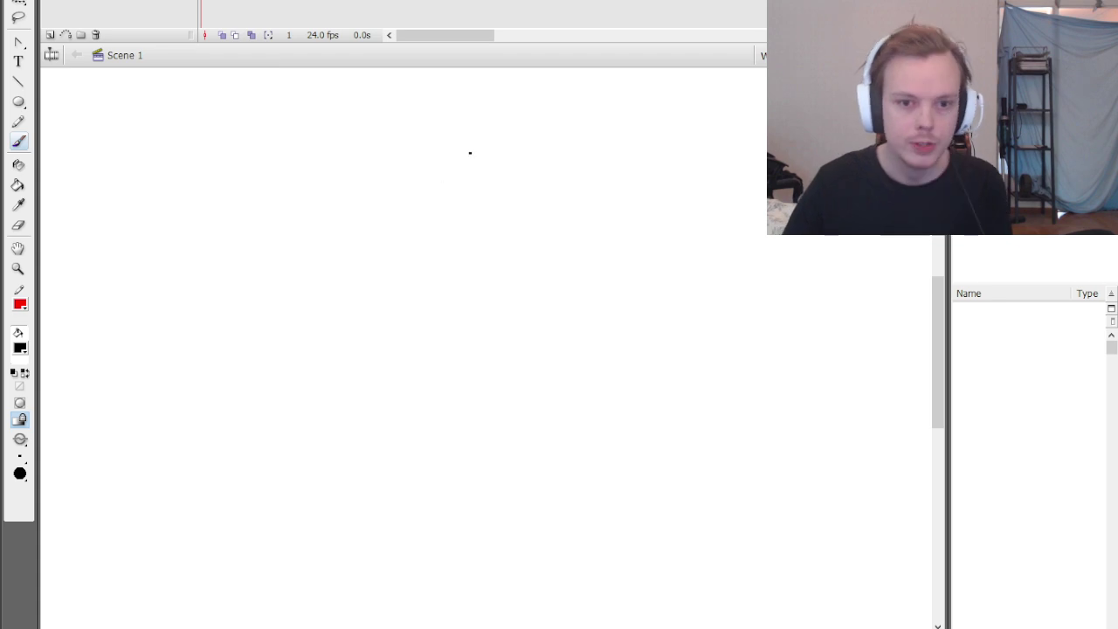
# Brush a smiling stick figure with head, arms, legs and two dot eyes
pyautogui.moveTo(470, 152)
pyautogui.mouseDown()
pyautogui.moveTo(486, 139)
pyautogui.moveTo(471, 155)
pyautogui.moveTo(470, 210)
pyautogui.mouseUp()
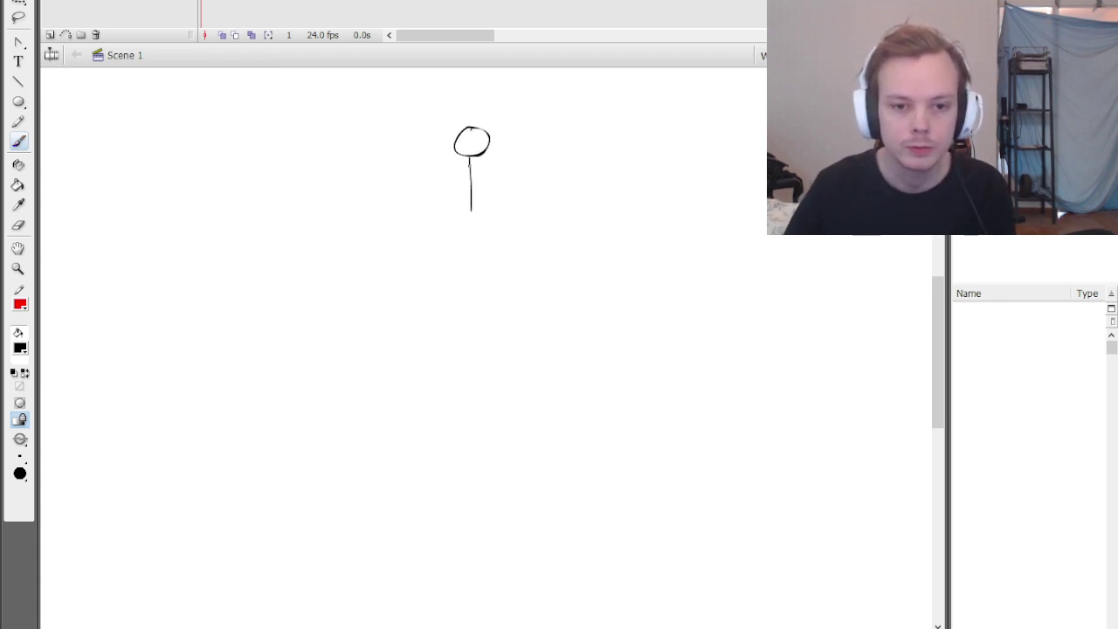
pyautogui.moveTo(470, 168)
pyautogui.mouseDown()
pyautogui.moveTo(433, 158)
pyautogui.moveTo(512, 157)
pyautogui.mouseUp()
pyautogui.moveTo(471, 208)
pyautogui.mouseDown()
pyautogui.moveTo(437, 232)
pyautogui.moveTo(506, 213)
pyautogui.mouseUp()
pyautogui.click(475, 136)
pyautogui.moveTo(463, 144); pyautogui.dragTo(478, 146)
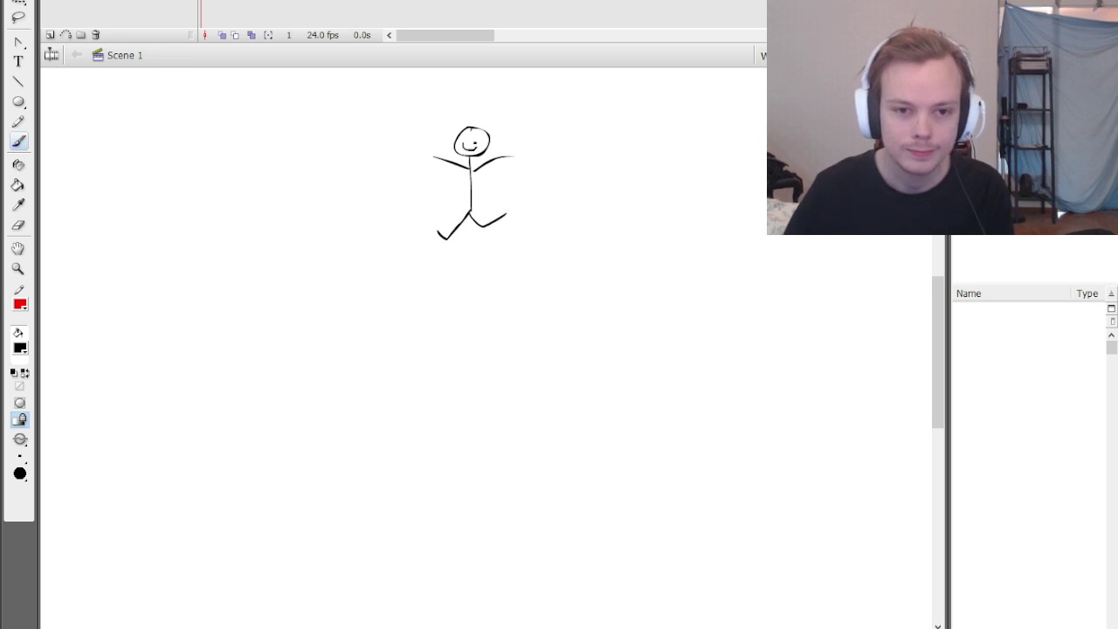
pyautogui.click(468, 138)
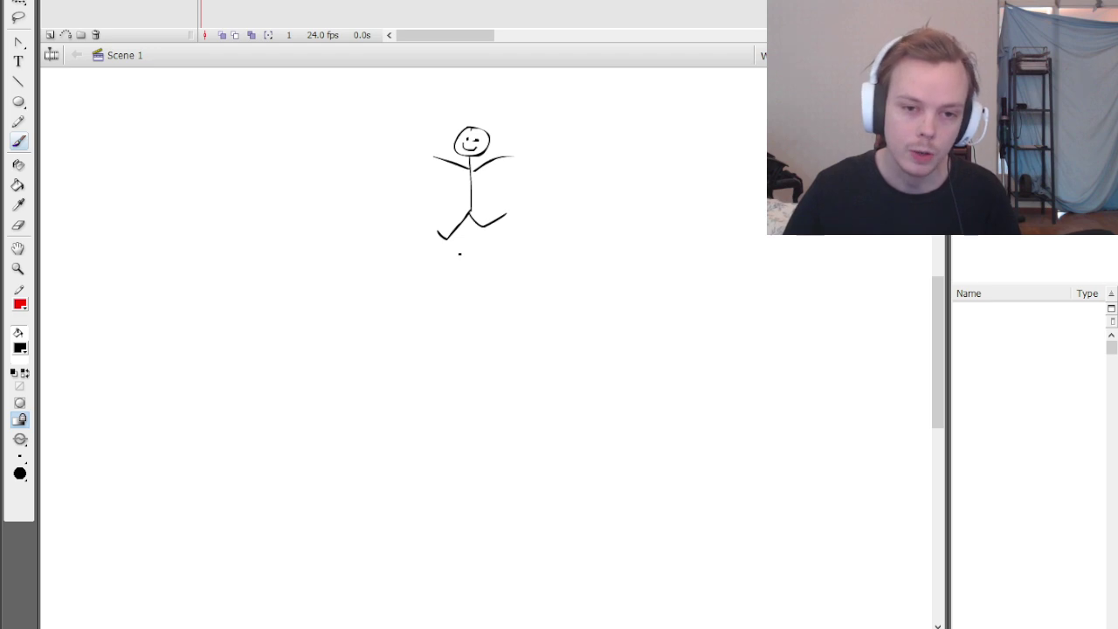
# Draw a curved arrow down-left to stacked horizontal lines and a house with a crossed window
pyautogui.moveTo(457, 253)
pyautogui.mouseDown()
pyautogui.moveTo(312, 335)
pyautogui.moveTo(350, 336)
pyautogui.mouseUp()
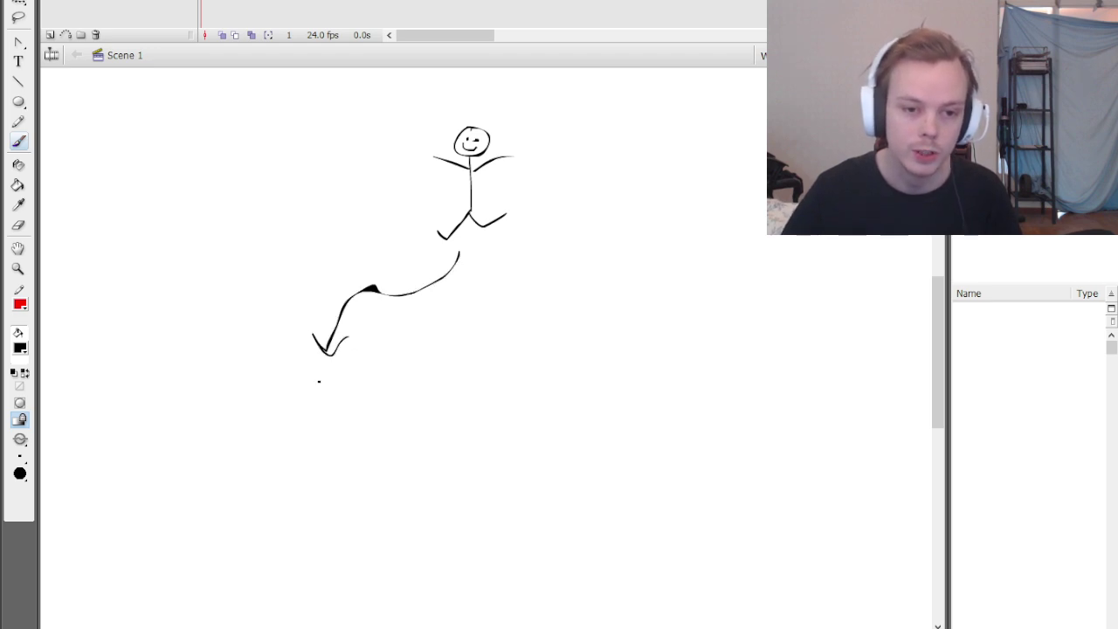
pyautogui.moveTo(277, 379)
pyautogui.mouseDown()
pyautogui.moveTo(362, 385)
pyautogui.moveTo(374, 409)
pyautogui.moveTo(306, 443)
pyautogui.moveTo(349, 450)
pyautogui.mouseUp()
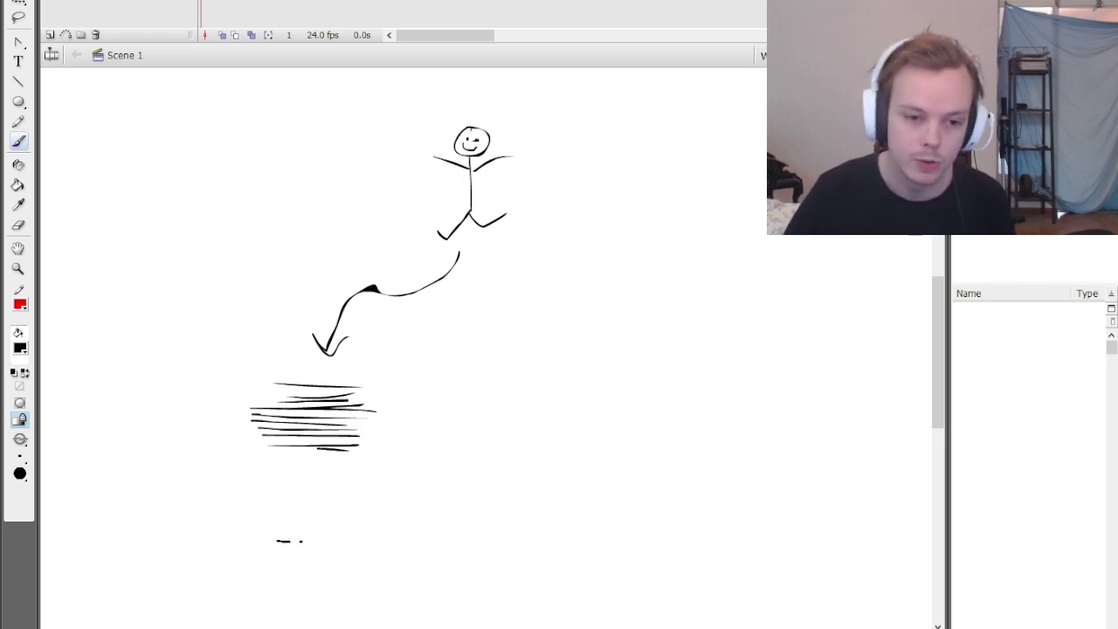
pyautogui.moveTo(301, 542)
pyautogui.mouseDown()
pyautogui.moveTo(332, 498)
pyautogui.moveTo(290, 493)
pyautogui.moveTo(278, 540)
pyautogui.moveTo(315, 480)
pyautogui.moveTo(355, 505)
pyautogui.moveTo(301, 524)
pyautogui.mouseUp()
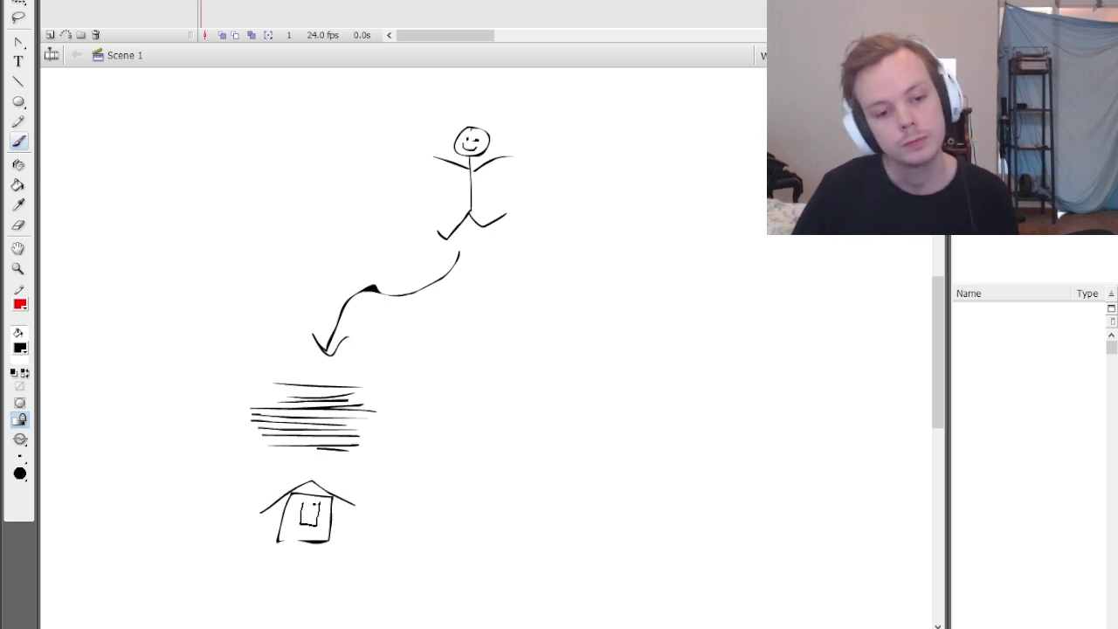
pyautogui.moveTo(299, 513)
pyautogui.mouseDown()
pyautogui.moveTo(321, 512)
pyautogui.moveTo(310, 528)
pyautogui.mouseUp()
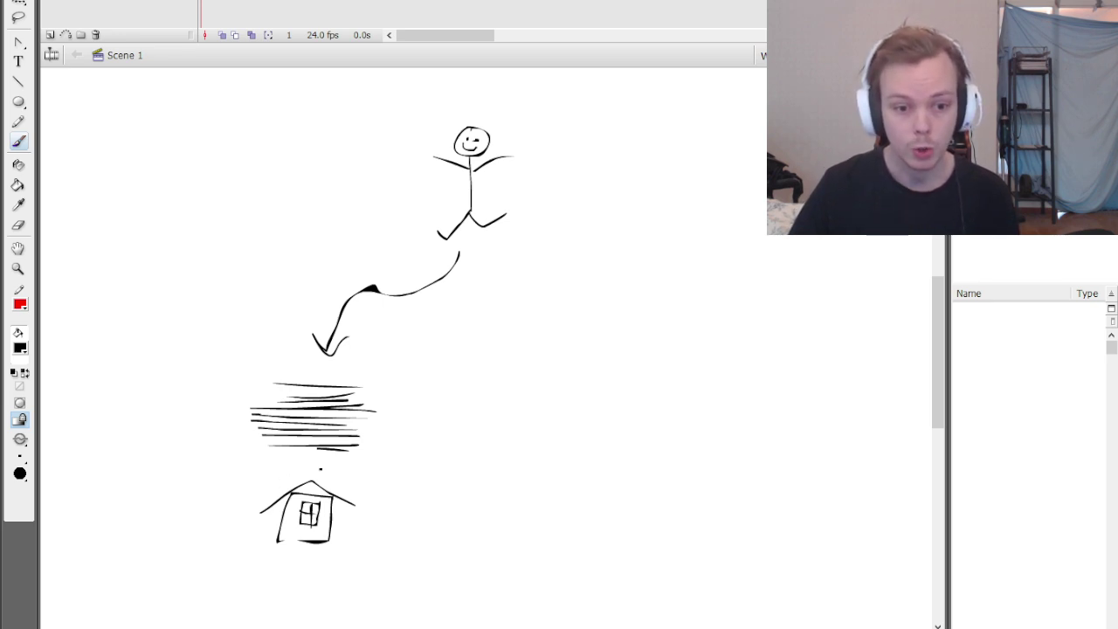
# Undo an ellipse around the house, then brush a bracket and a round puzzled face with eyes
pyautogui.moveTo(320, 469)
pyautogui.mouseDown()
pyautogui.moveTo(375, 533)
pyautogui.moveTo(365, 500)
pyautogui.mouseUp()
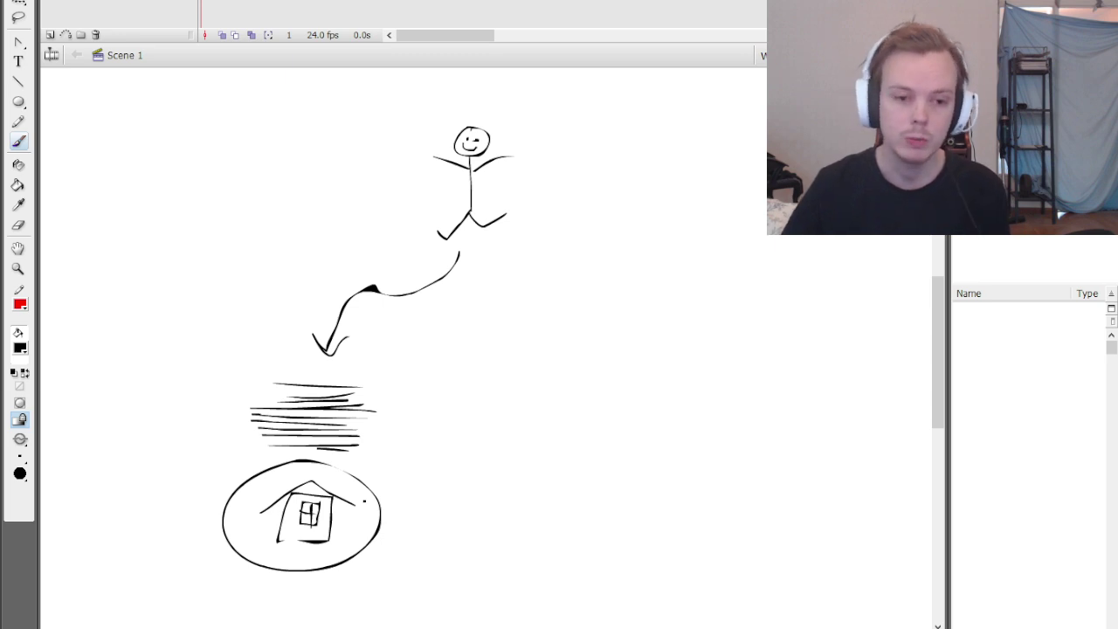
pyautogui.hotkey('ctrl', 'z')
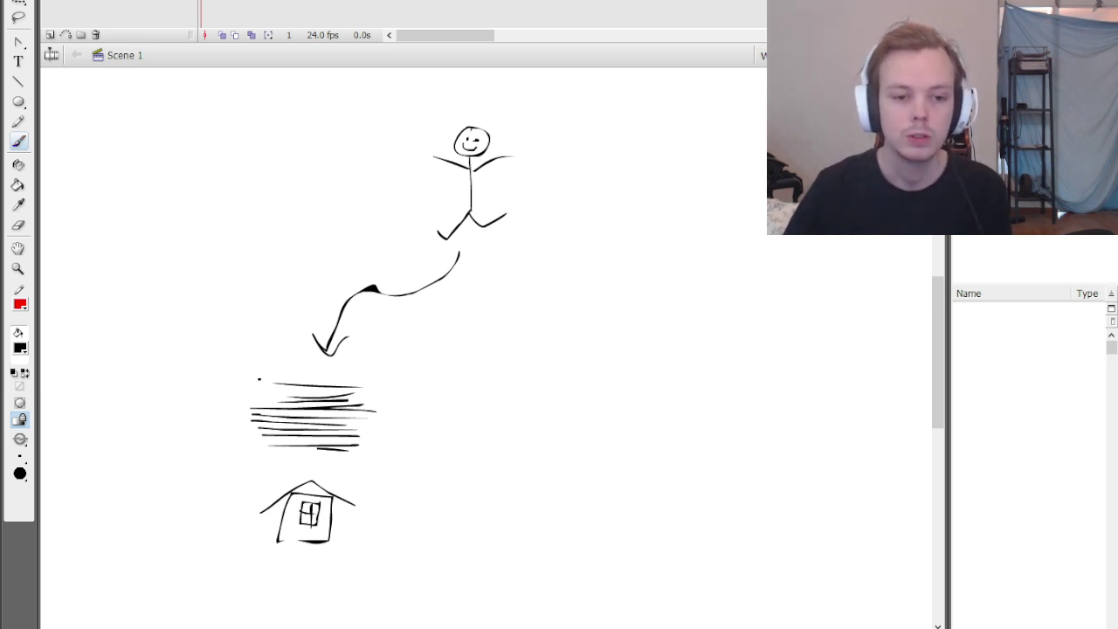
pyautogui.moveTo(256, 379)
pyautogui.mouseDown()
pyautogui.moveTo(216, 420)
pyautogui.moveTo(257, 449)
pyautogui.mouseUp()
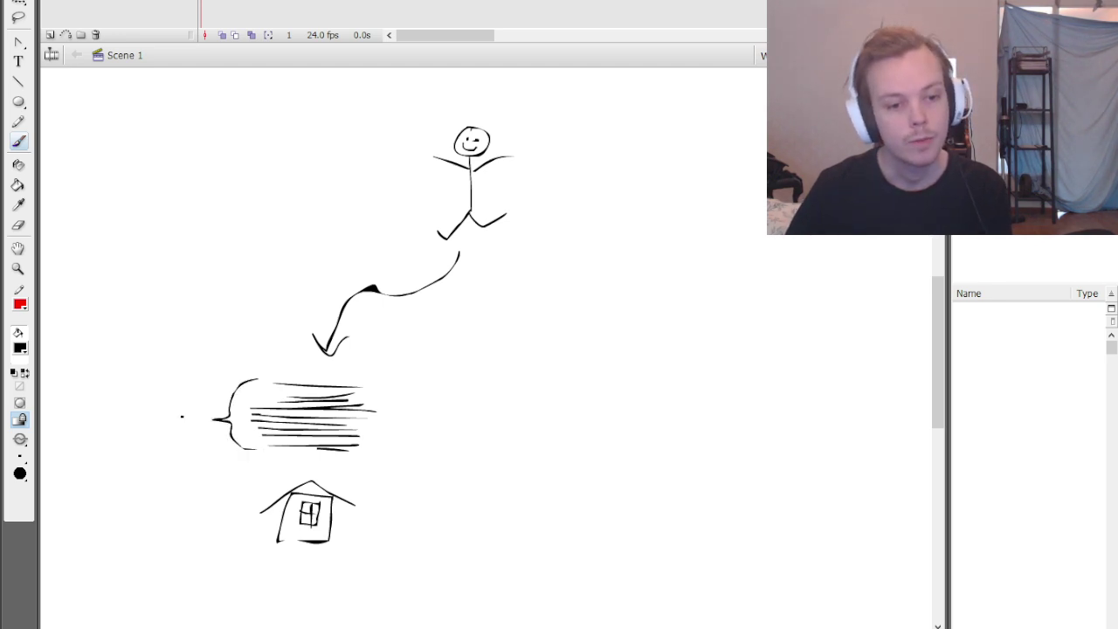
pyautogui.moveTo(185, 409)
pyautogui.mouseDown()
pyautogui.moveTo(190, 436)
pyautogui.moveTo(184, 408)
pyautogui.moveTo(171, 426)
pyautogui.moveTo(175, 416)
pyautogui.mouseUp()
pyautogui.moveTo(187, 416)
pyautogui.mouseDown()
pyautogui.moveTo(183, 425)
pyautogui.moveTo(184, 370)
pyautogui.moveTo(175, 375)
pyautogui.mouseUp()
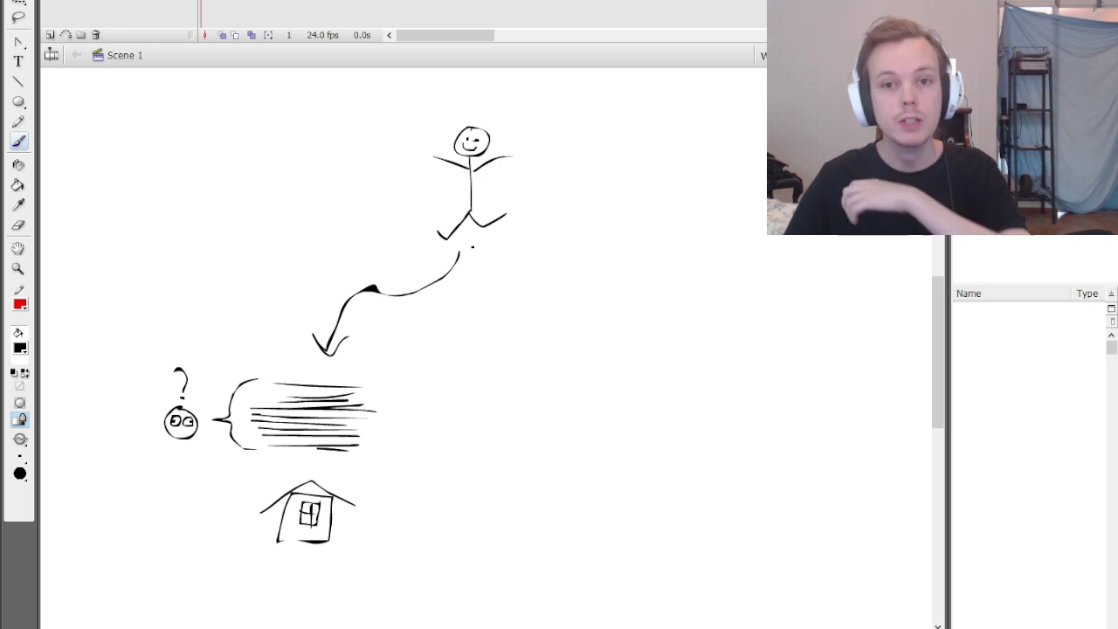
# Brush two curved arrows rightward to a small car and a windowed bus, undoing a stray caret
pyautogui.moveTo(472, 247)
pyautogui.mouseDown()
pyautogui.moveTo(472, 259)
pyautogui.moveTo(599, 330)
pyautogui.moveTo(599, 374)
pyautogui.moveTo(612, 370)
pyautogui.mouseUp()
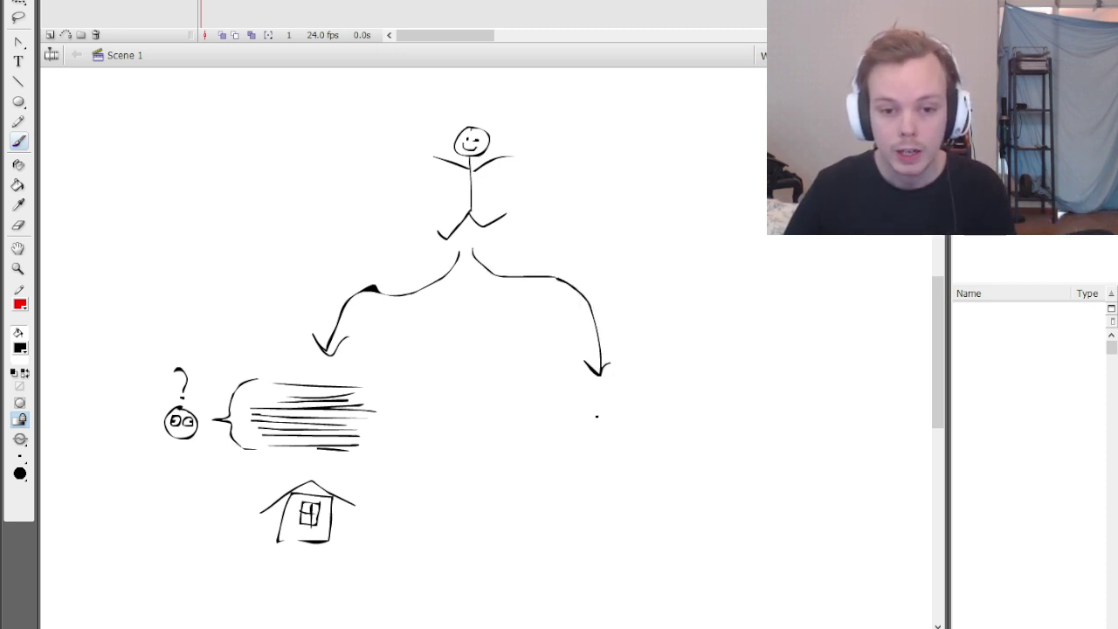
pyautogui.moveTo(581, 440)
pyautogui.mouseDown()
pyautogui.moveTo(556, 437)
pyautogui.moveTo(592, 406)
pyautogui.moveTo(652, 424)
pyautogui.moveTo(597, 439)
pyautogui.moveTo(615, 420)
pyautogui.mouseUp()
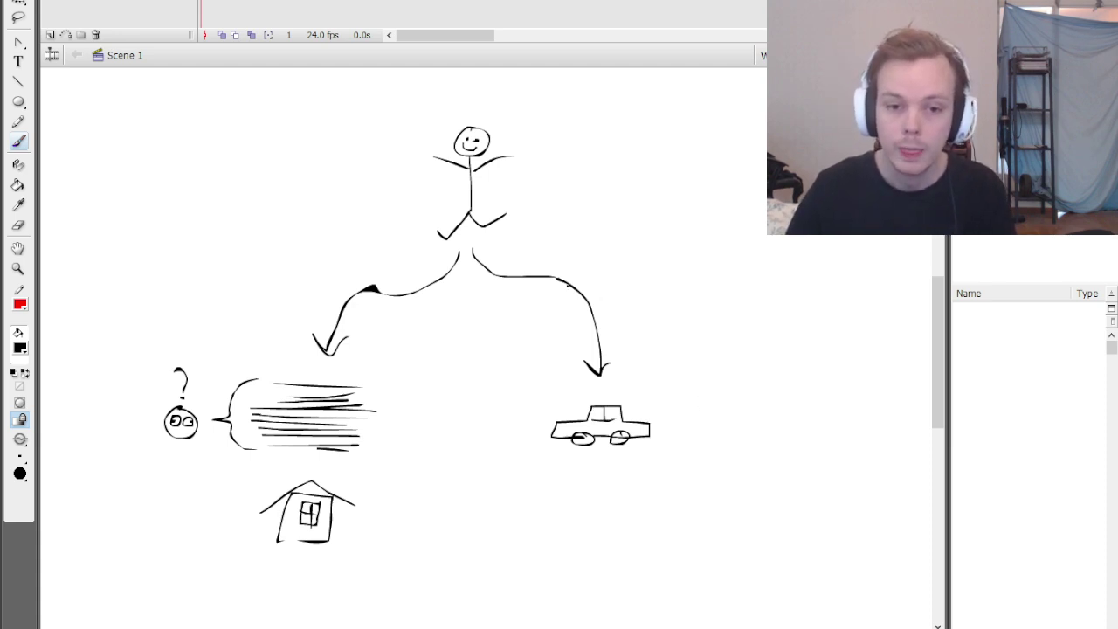
pyautogui.moveTo(567, 278)
pyautogui.mouseDown()
pyautogui.moveTo(738, 348)
pyautogui.moveTo(743, 372)
pyautogui.moveTo(725, 354)
pyautogui.moveTo(764, 353)
pyautogui.mouseUp()
pyautogui.moveTo(704, 405)
pyautogui.mouseDown()
pyautogui.moveTo(751, 436)
pyautogui.moveTo(829, 403)
pyautogui.moveTo(702, 405)
pyautogui.moveTo(733, 431)
pyautogui.moveTo(798, 442)
pyautogui.mouseUp()
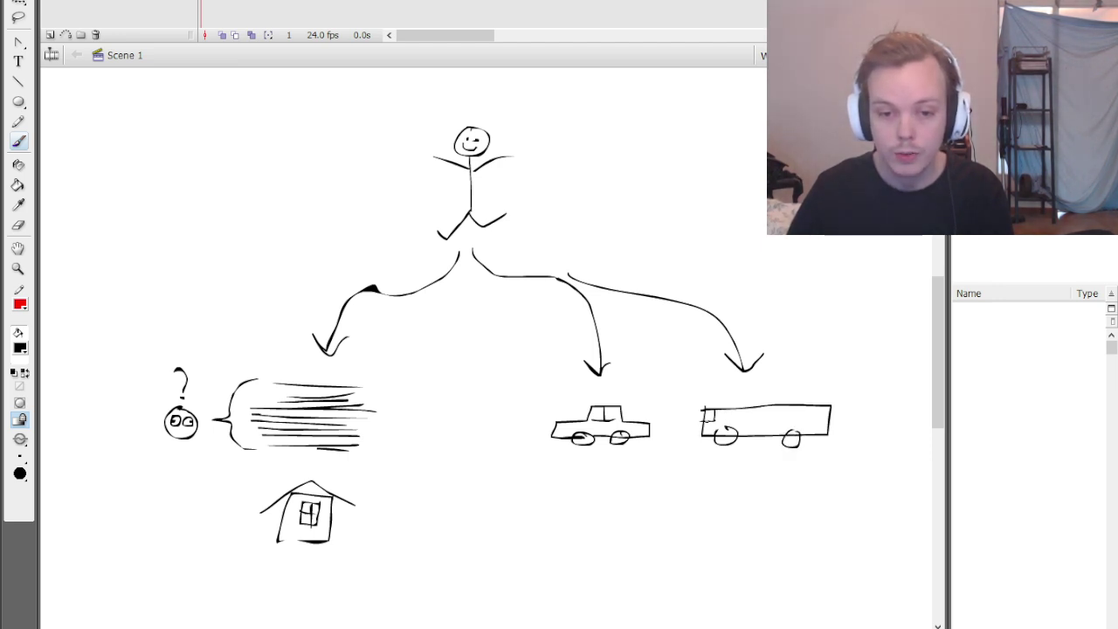
pyautogui.moveTo(735, 409); pyautogui.dragTo(821, 412)
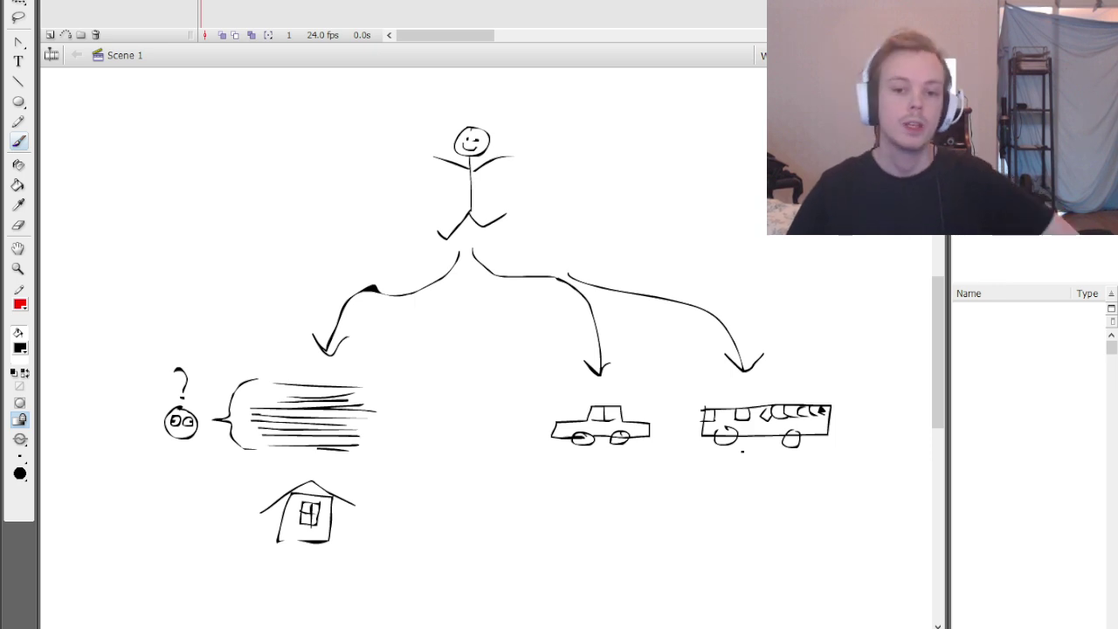
pyautogui.moveTo(650, 504)
pyautogui.mouseDown()
pyautogui.moveTo(616, 467)
pyautogui.moveTo(614, 482)
pyautogui.mouseUp()
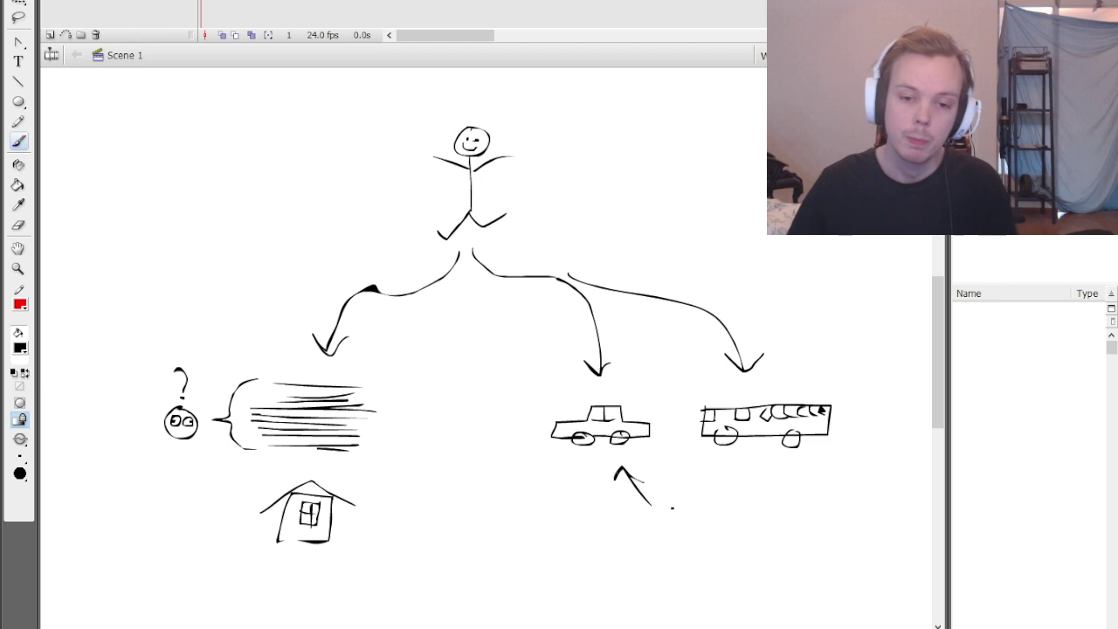
pyautogui.hotkey('ctrl', 'z')
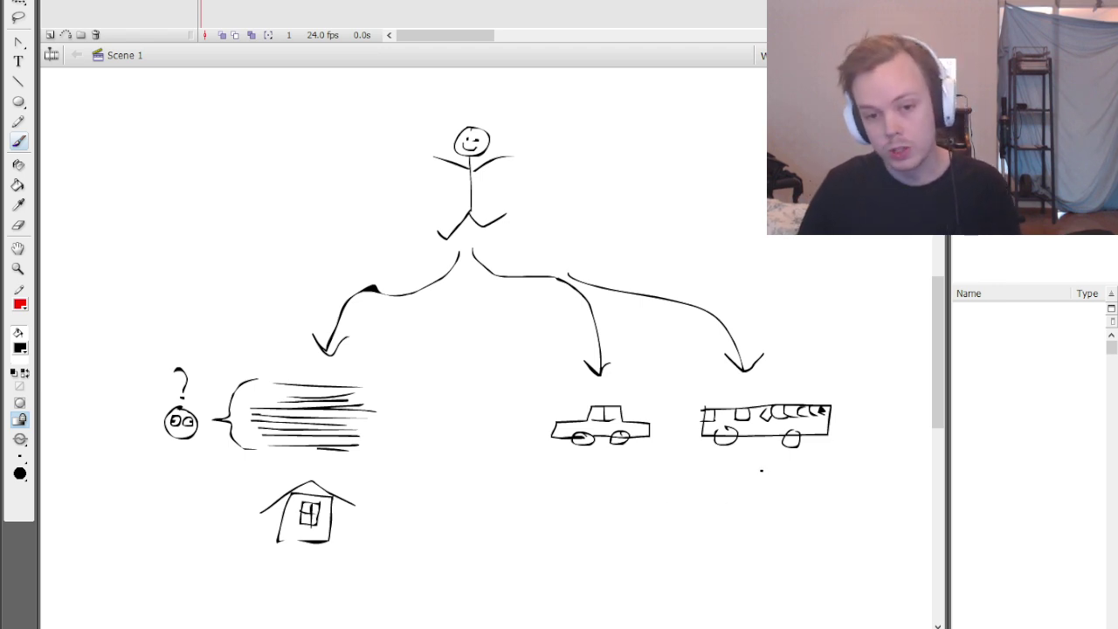
# Select the bus with Free Transform and move it about 50 px lower
pyautogui.press('q')
pyautogui.moveTo(688, 383); pyautogui.dragTo(859, 487)
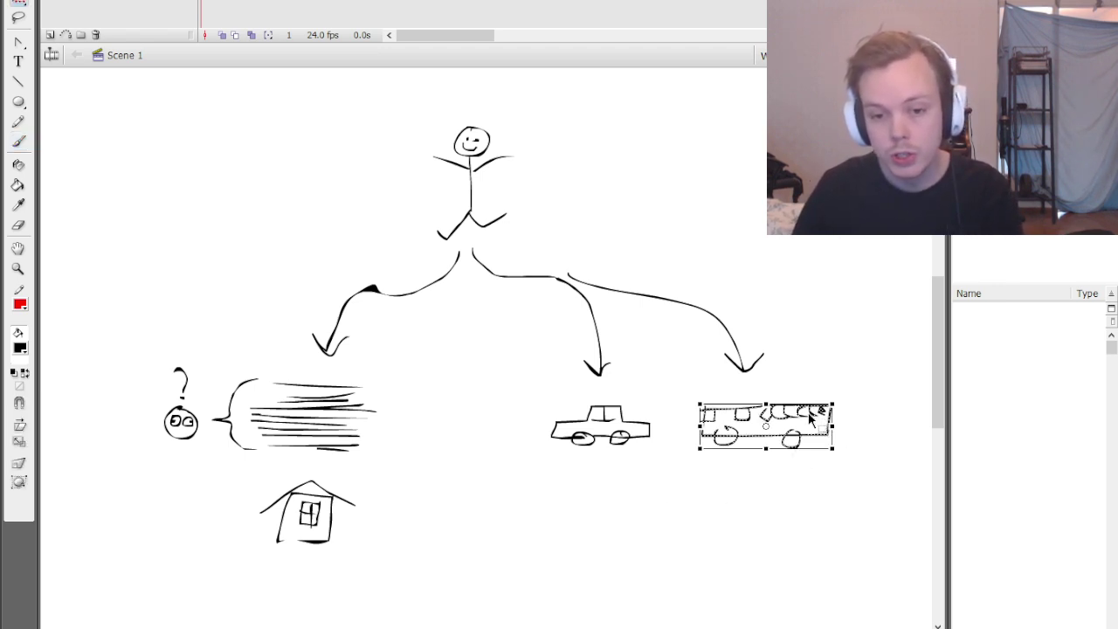
pyautogui.moveTo(808, 412); pyautogui.dragTo(807, 458)
# Brush two ticket shapes under the third arrow, reposition them, and add parallel lines above
pyautogui.press('b')
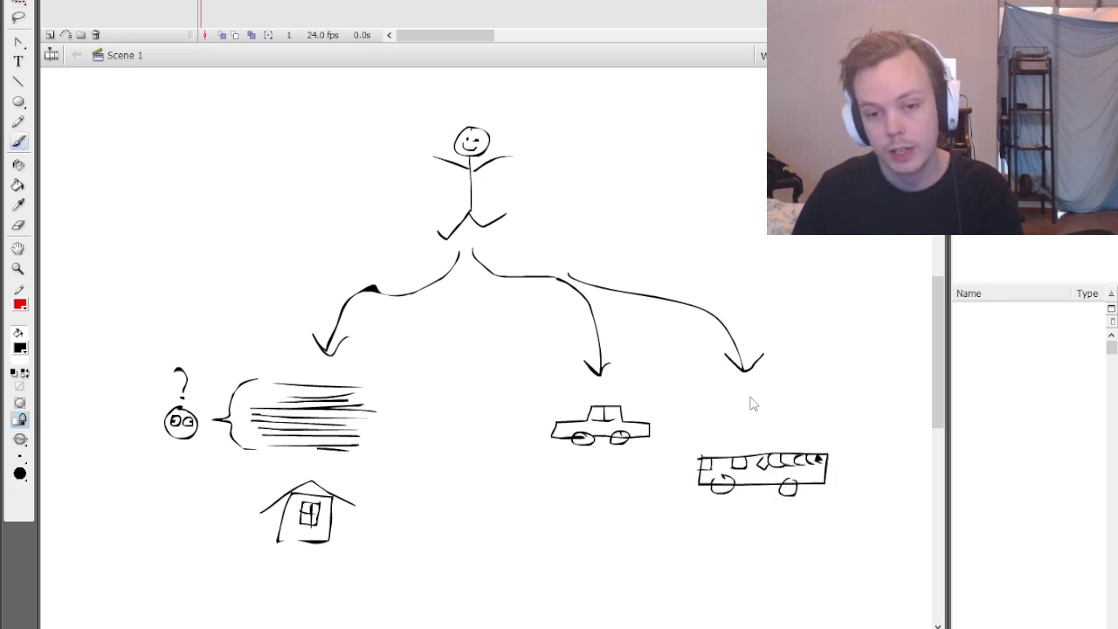
pyautogui.moveTo(772, 370)
pyautogui.mouseDown()
pyautogui.moveTo(740, 397)
pyautogui.moveTo(793, 384)
pyautogui.moveTo(716, 373)
pyautogui.moveTo(702, 391)
pyautogui.moveTo(743, 397)
pyautogui.moveTo(744, 384)
pyautogui.mouseUp()
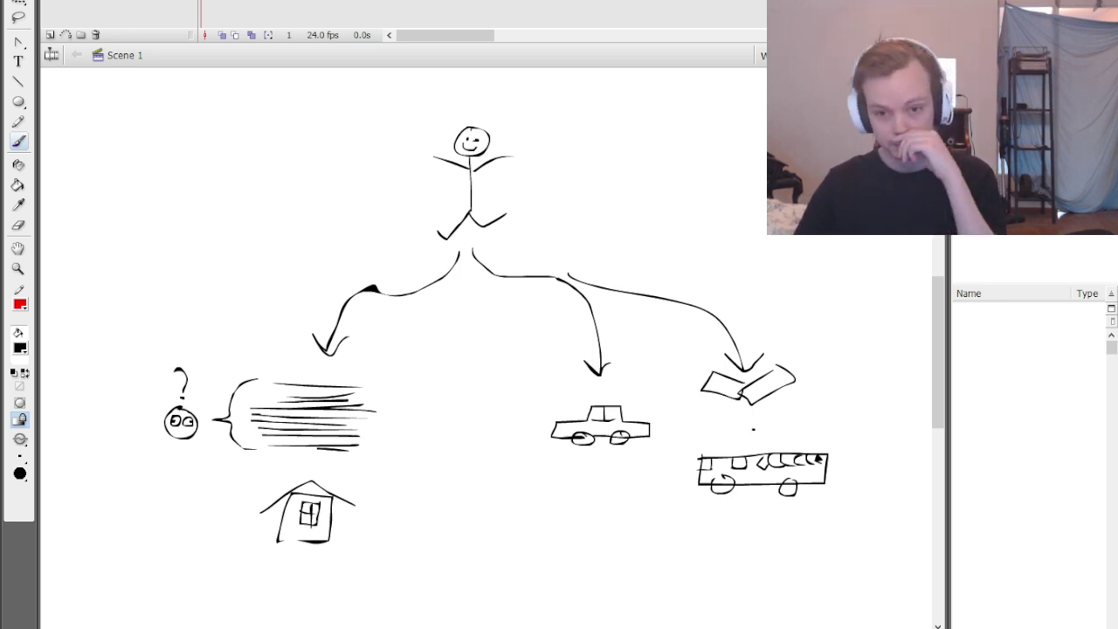
pyautogui.press('q')
pyautogui.moveTo(697, 358)
pyautogui.mouseDown()
pyautogui.moveTo(799, 416)
pyautogui.moveTo(776, 421)
pyautogui.moveTo(771, 439)
pyautogui.mouseUp()
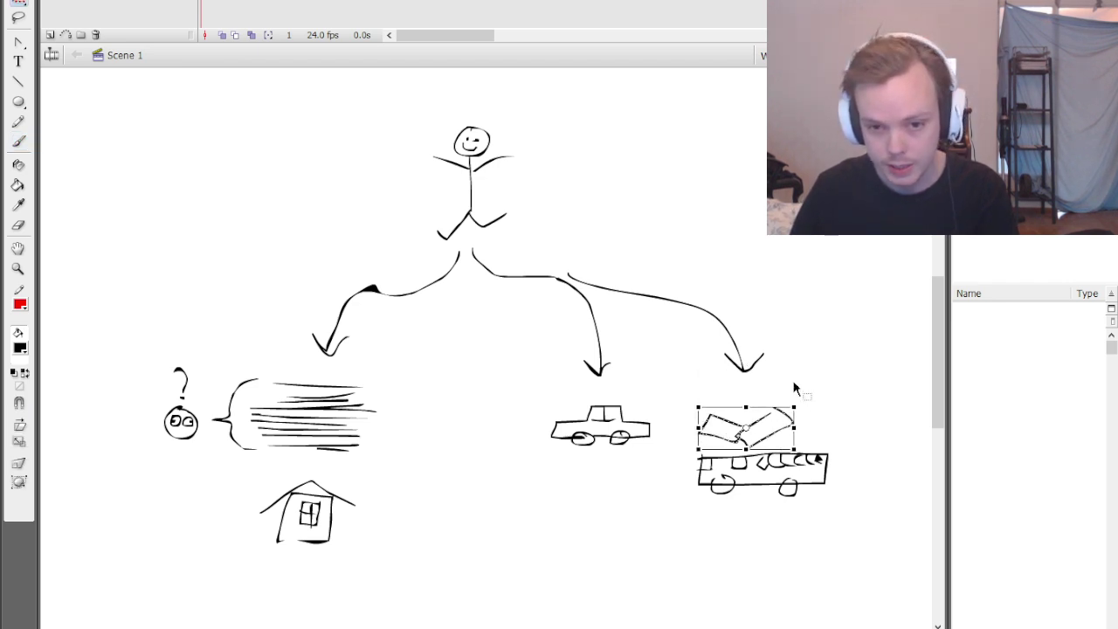
pyautogui.press('b')
pyautogui.moveTo(701, 380)
pyautogui.mouseDown()
pyautogui.moveTo(784, 380)
pyautogui.moveTo(805, 396)
pyautogui.mouseUp()
pyautogui.moveTo(696, 405); pyautogui.dragTo(794, 405)
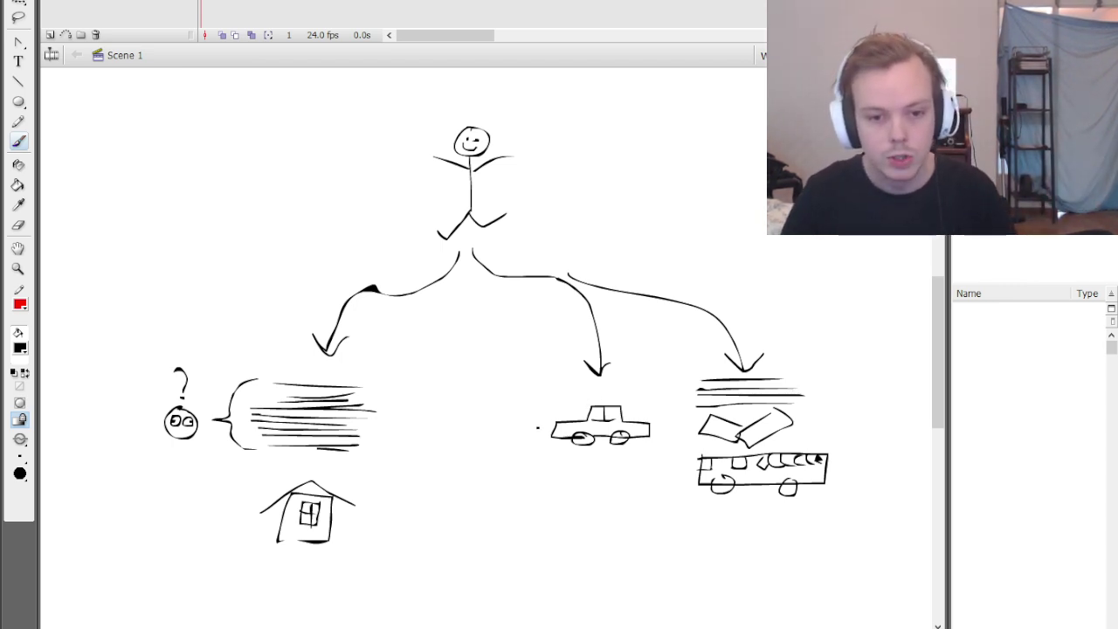
# Brush an S-curved arrow down from the car to a small house with a window
pyautogui.moveTo(537, 427)
pyautogui.mouseDown()
pyautogui.moveTo(513, 428)
pyautogui.moveTo(508, 522)
pyautogui.moveTo(599, 590)
pyautogui.moveTo(520, 606)
pyautogui.mouseUp()
pyautogui.scroll(-2, 616, 592)
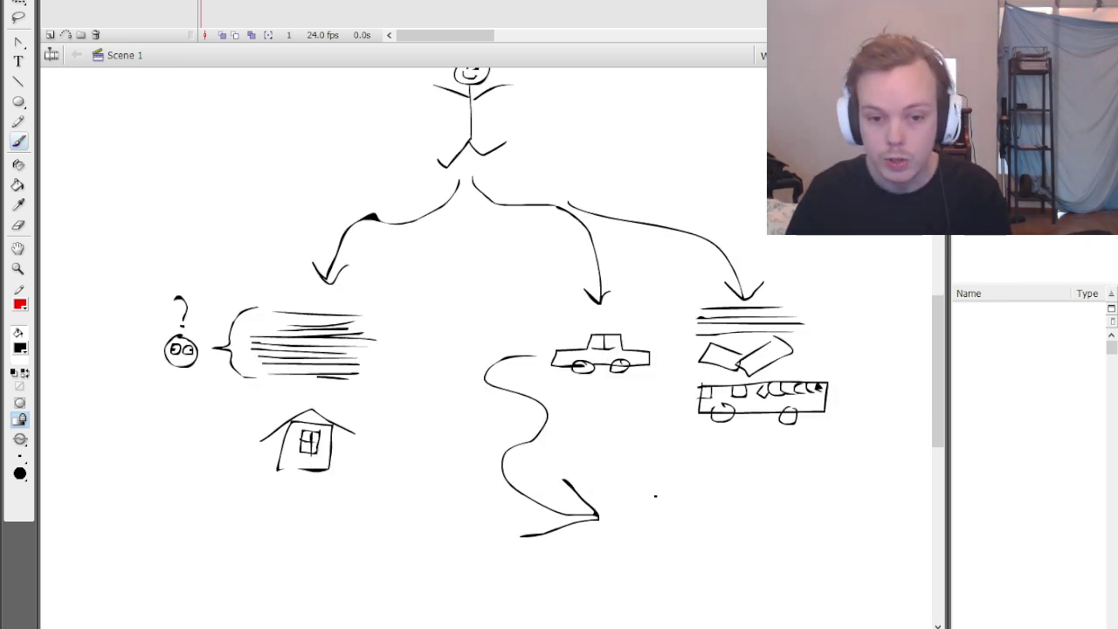
pyautogui.moveTo(669, 490)
pyautogui.mouseDown()
pyautogui.moveTo(714, 535)
pyautogui.moveTo(666, 487)
pyautogui.moveTo(691, 459)
pyautogui.moveTo(726, 496)
pyautogui.moveTo(682, 490)
pyautogui.moveTo(690, 510)
pyautogui.moveTo(699, 500)
pyautogui.mouseUp()
pyautogui.scroll(2, 760, 499)
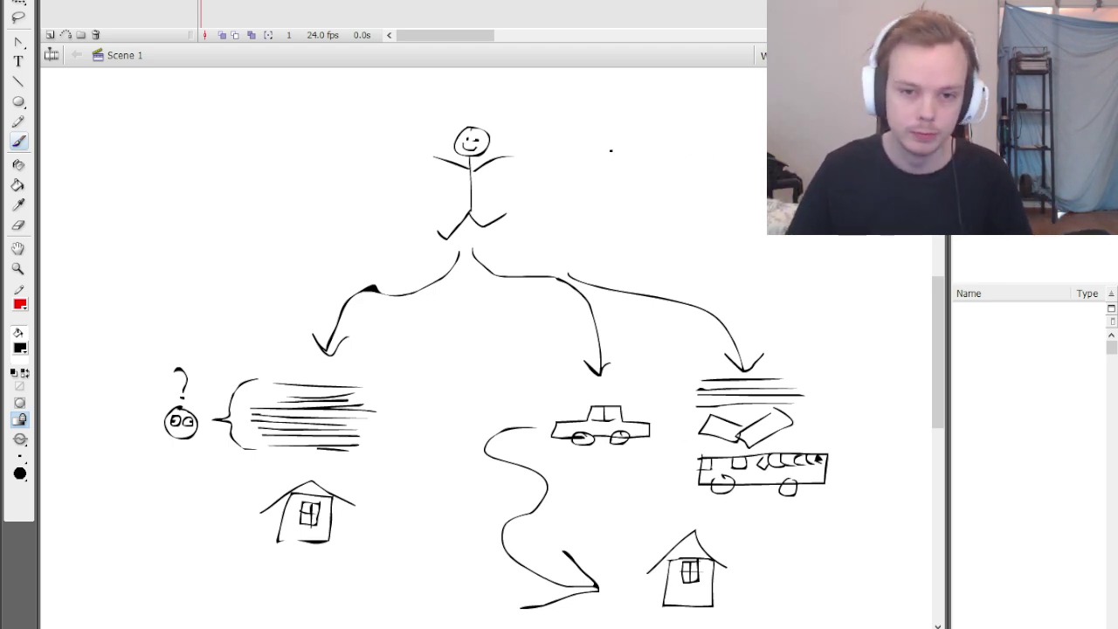
# Undo a large loop, then scribble over both hands and brush an arrow to a small apple
pyautogui.moveTo(503, 305); pyautogui.dragTo(338, 325)
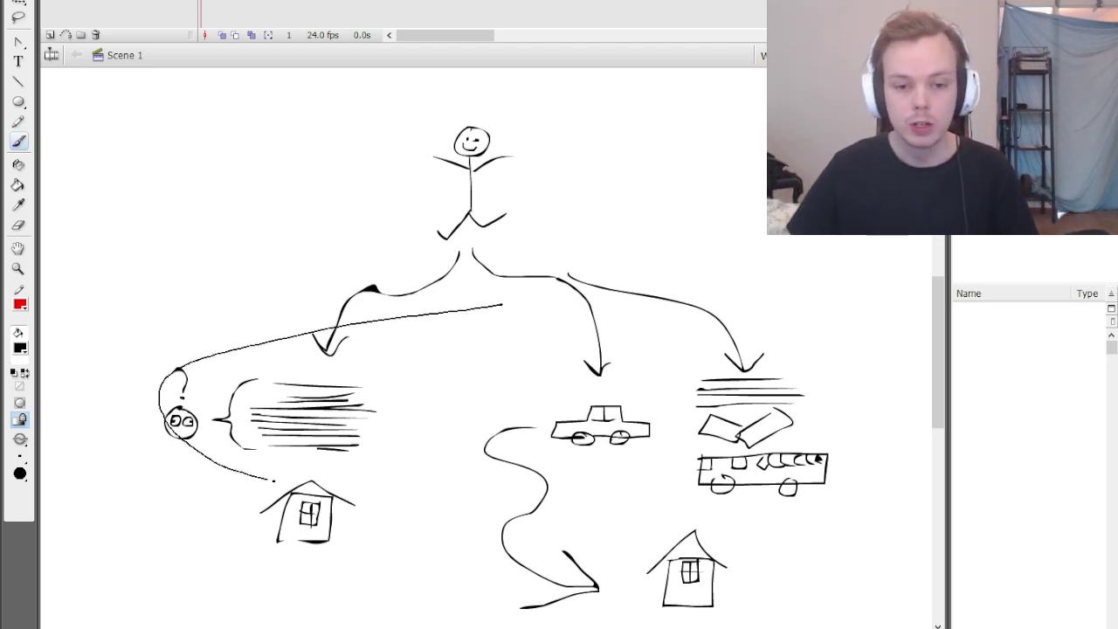
pyautogui.moveTo(274, 479)
pyautogui.mouseDown()
pyautogui.moveTo(559, 407)
pyautogui.moveTo(657, 411)
pyautogui.moveTo(786, 354)
pyautogui.moveTo(358, 312)
pyautogui.mouseUp()
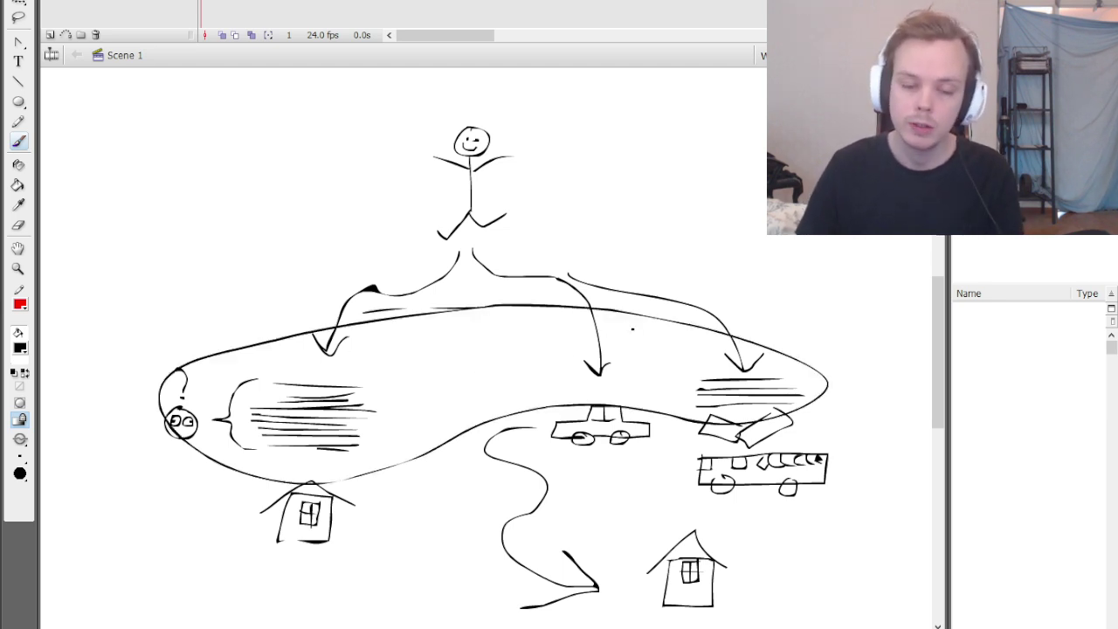
pyautogui.hotkey('ctrl', 'z')
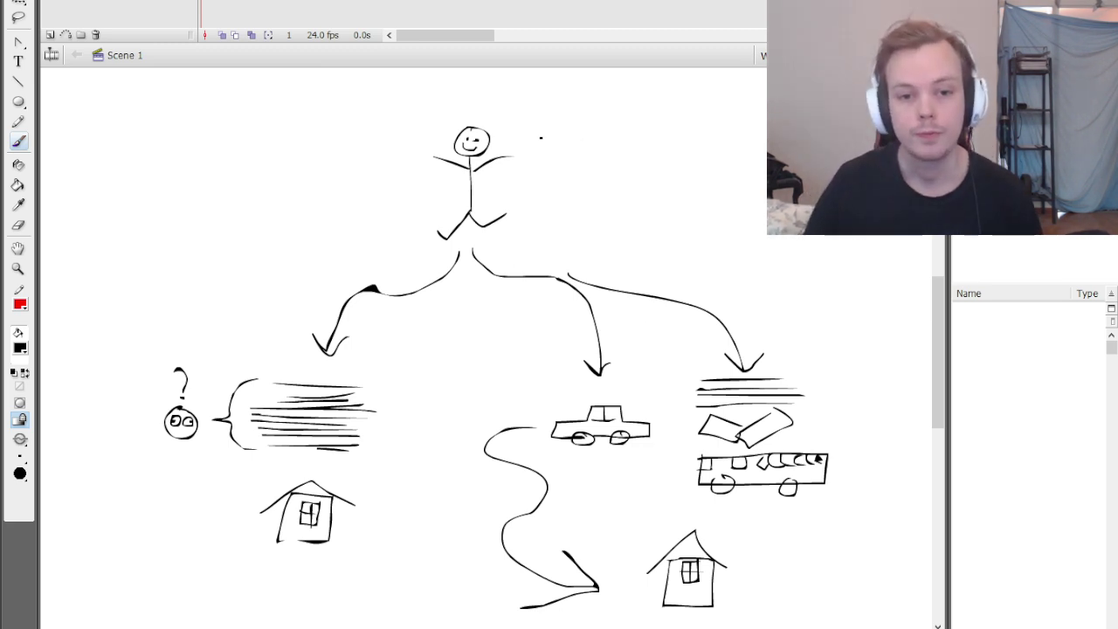
pyautogui.moveTo(540, 137)
pyautogui.mouseDown()
pyautogui.moveTo(517, 150)
pyautogui.moveTo(545, 147)
pyautogui.moveTo(528, 161)
pyautogui.moveTo(540, 173)
pyautogui.mouseUp()
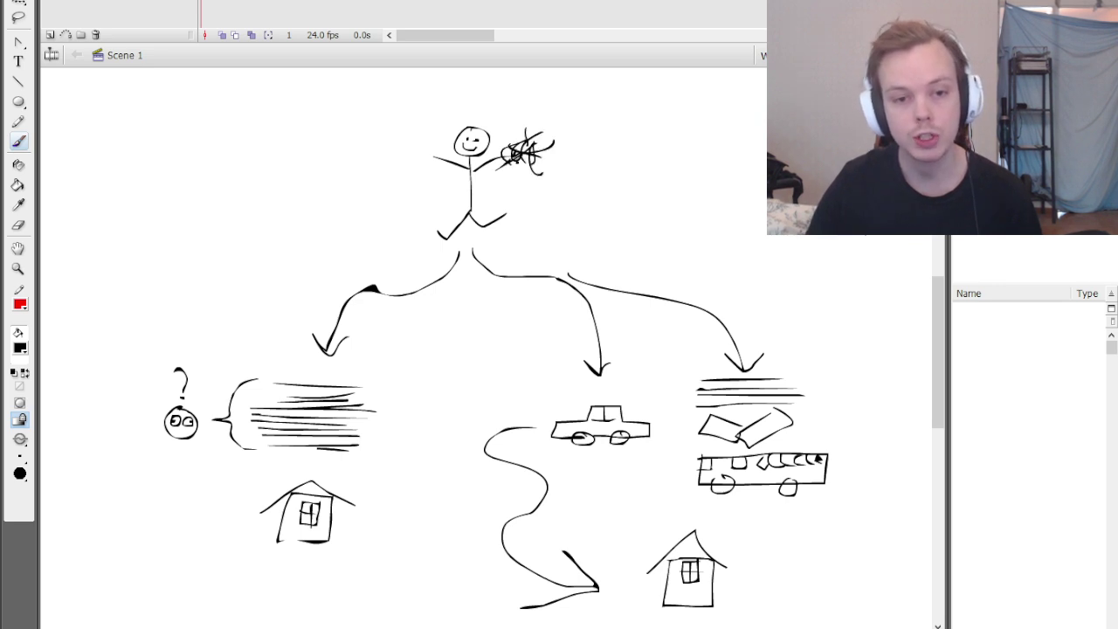
pyautogui.moveTo(421, 150)
pyautogui.mouseDown()
pyautogui.moveTo(406, 161)
pyautogui.moveTo(443, 166)
pyautogui.moveTo(414, 187)
pyautogui.moveTo(403, 171)
pyautogui.mouseUp()
pyautogui.moveTo(567, 188)
pyautogui.mouseDown()
pyautogui.moveTo(789, 256)
pyautogui.moveTo(776, 310)
pyautogui.moveTo(796, 274)
pyautogui.moveTo(804, 280)
pyautogui.mouseUp()
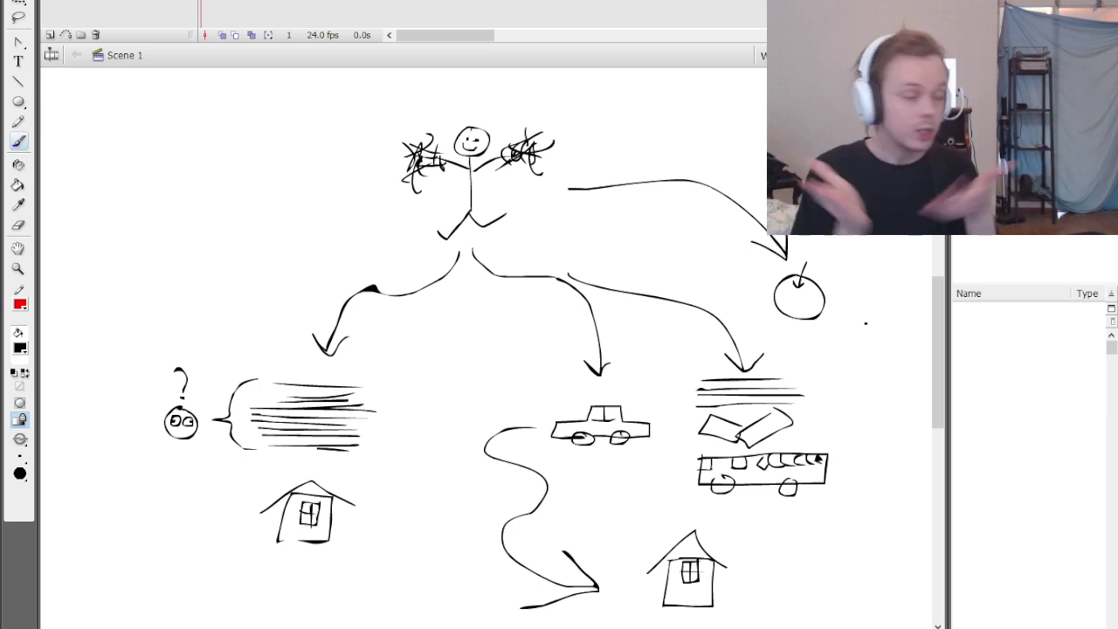
# Brush a kick scooter with a grip, an upward arrow beneath it, and a tag shape above
pyautogui.scroll(2, 783, 301)
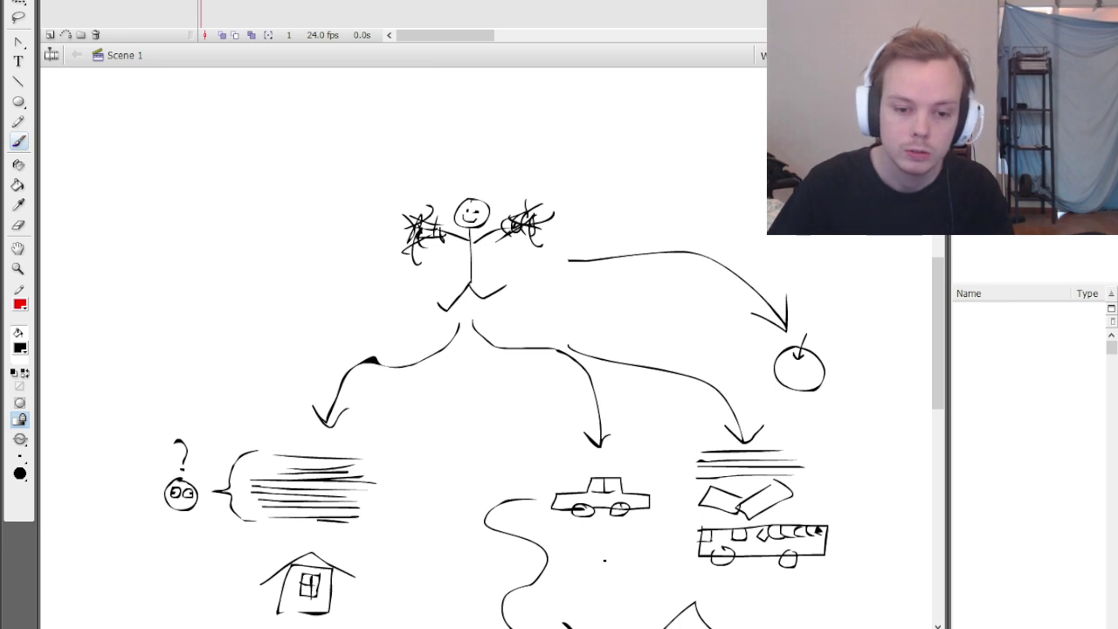
pyautogui.hscroll(-8, 527, 554)
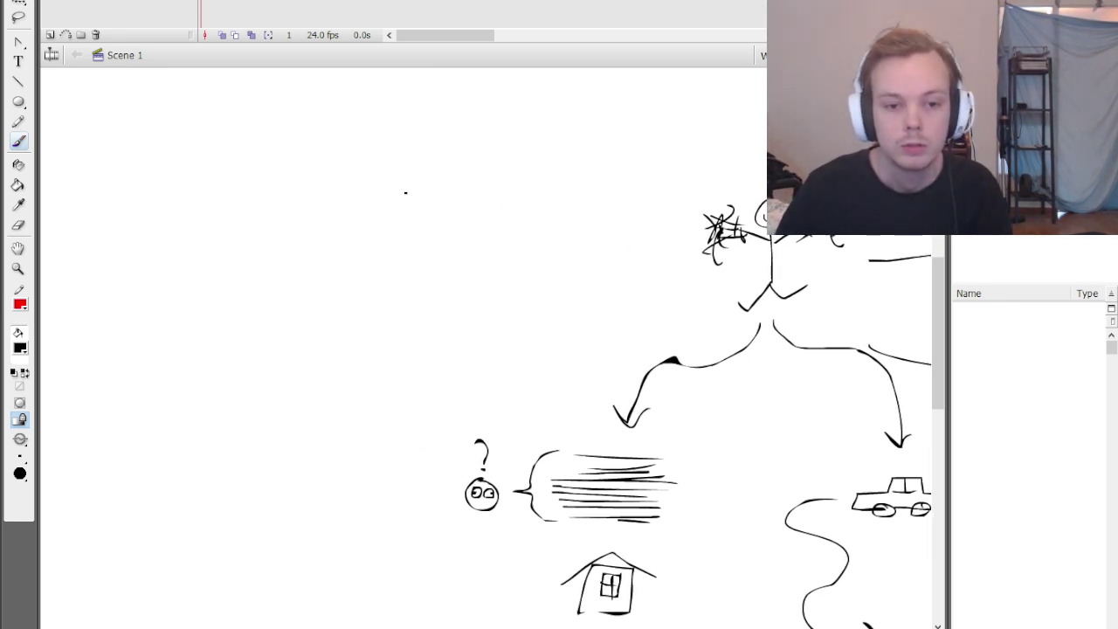
pyautogui.moveTo(406, 192)
pyautogui.mouseDown()
pyautogui.moveTo(354, 289)
pyautogui.moveTo(464, 300)
pyautogui.moveTo(471, 316)
pyautogui.moveTo(463, 293)
pyautogui.moveTo(370, 297)
pyautogui.mouseUp()
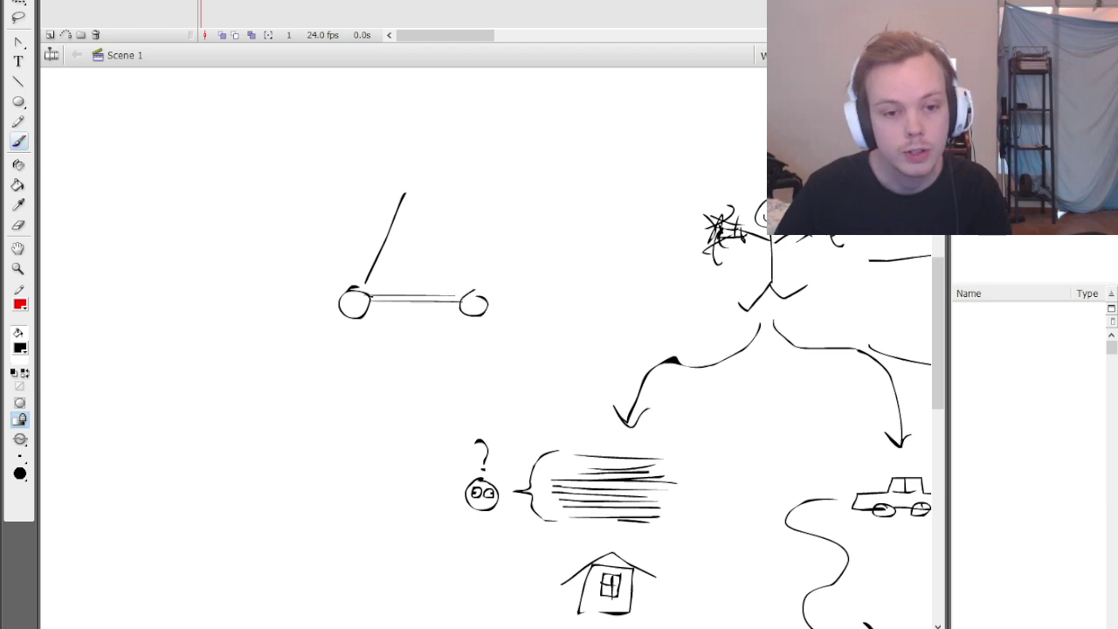
pyautogui.moveTo(400, 198)
pyautogui.mouseDown()
pyautogui.moveTo(406, 189)
pyautogui.moveTo(388, 194)
pyautogui.moveTo(391, 215)
pyautogui.mouseUp()
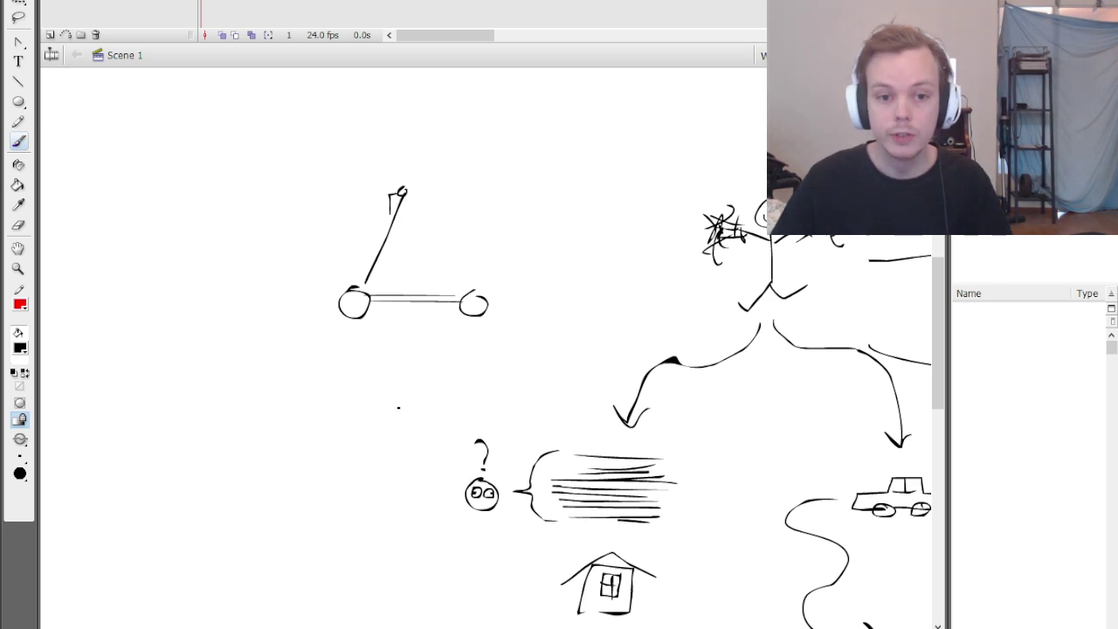
pyautogui.moveTo(387, 443)
pyautogui.mouseDown()
pyautogui.moveTo(415, 347)
pyautogui.moveTo(425, 372)
pyautogui.mouseUp()
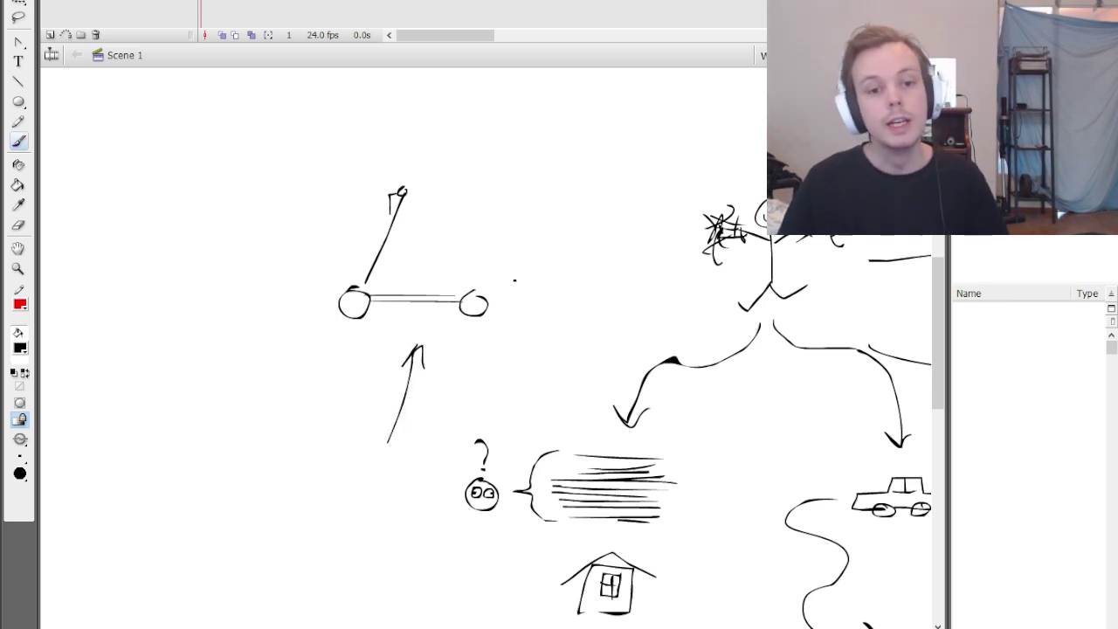
pyautogui.moveTo(516, 128)
pyautogui.mouseDown()
pyautogui.moveTo(493, 163)
pyautogui.moveTo(548, 144)
pyautogui.moveTo(518, 116)
pyautogui.moveTo(512, 168)
pyautogui.moveTo(539, 123)
pyautogui.moveTo(510, 163)
pyautogui.moveTo(428, 177)
pyautogui.moveTo(434, 167)
pyautogui.moveTo(359, 147)
pyautogui.mouseUp()
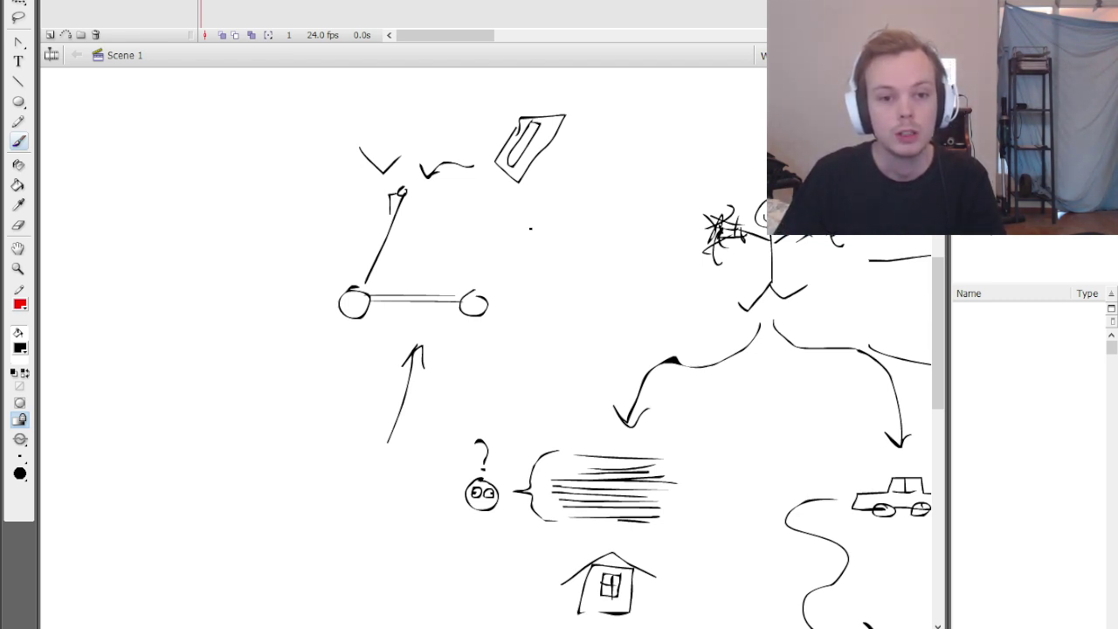
# Brush a long diagonal stroke down-left toward the scooter, ending in a V-shaped arrowhead
pyautogui.moveTo(618, 172); pyautogui.dragTo(529, 217)
pyautogui.moveTo(540, 189)
pyautogui.mouseDown()
pyautogui.moveTo(527, 220)
pyautogui.moveTo(577, 214)
pyautogui.mouseUp()
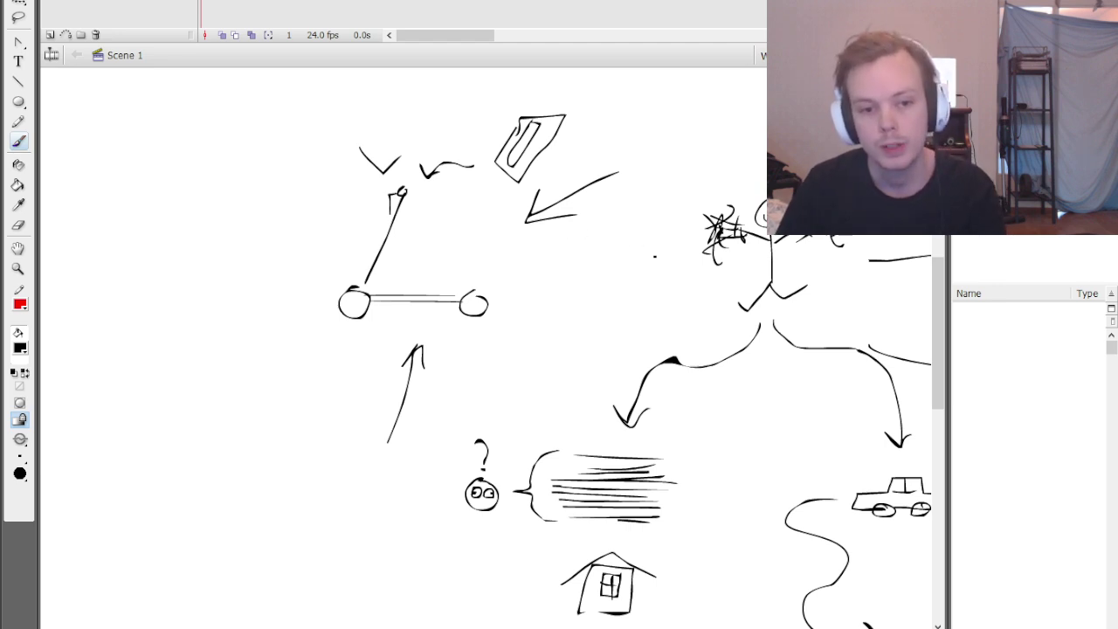
# Zoom out to the whole stage, then select and delete the entire drawing
pyautogui.press('z')
pyautogui.click(680, 274)
pyautogui.keyDown('alt'); pyautogui.click(671, 282); pyautogui.keyUp('alt')
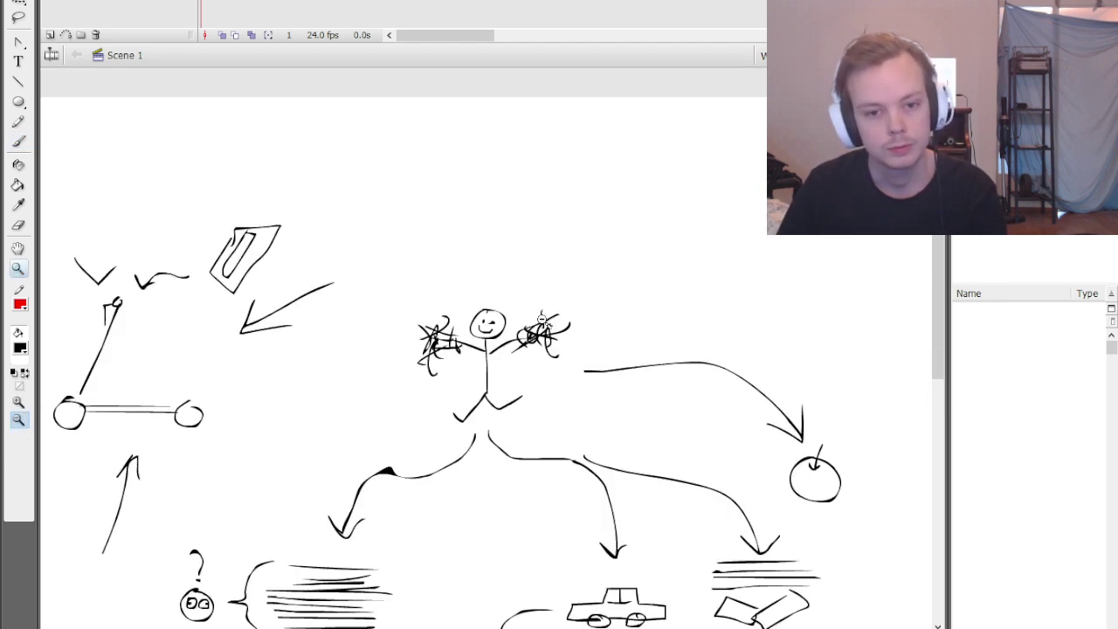
pyautogui.scroll(-2, 478, 343)
pyautogui.keyDown('alt'); pyautogui.click(406, 339); pyautogui.keyUp('alt')
pyautogui.press('v')
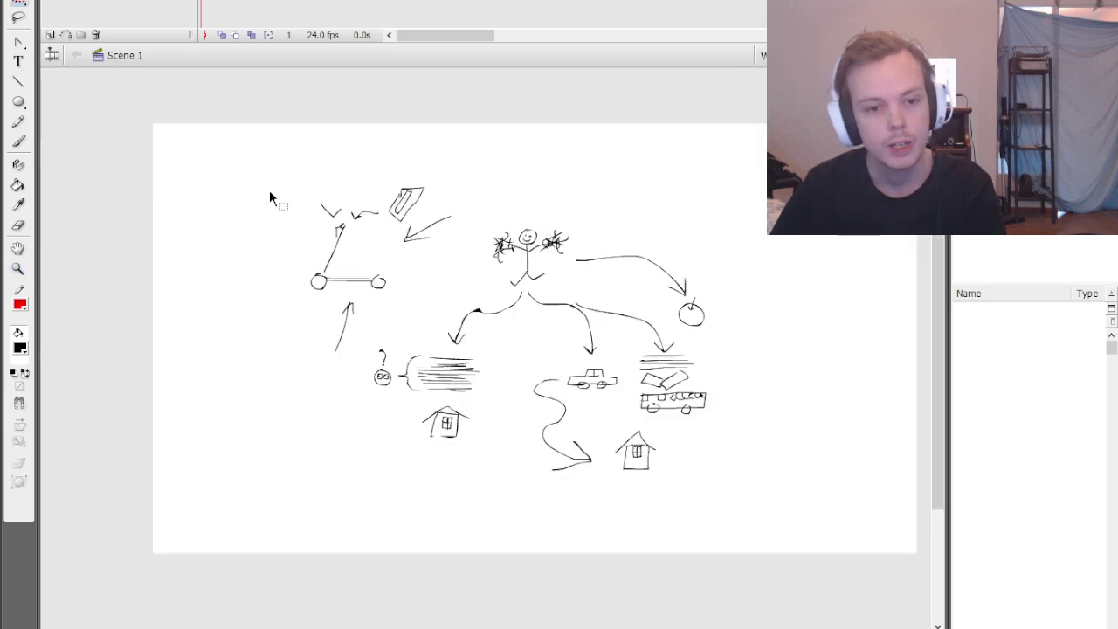
pyautogui.moveTo(265, 172)
pyautogui.mouseDown()
pyautogui.moveTo(387, 302)
pyautogui.moveTo(610, 451)
pyautogui.moveTo(757, 514)
pyautogui.mouseUp()
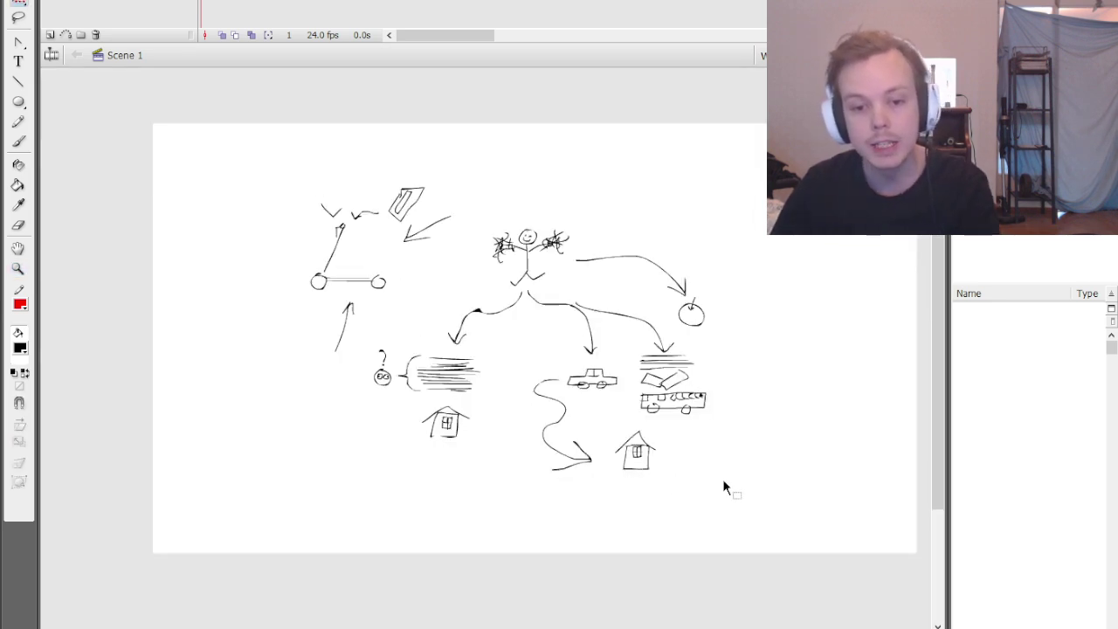
pyautogui.press('Delete')
# Zoom in on the blank stage until it fills the view and select the Brush
pyautogui.press('z')
pyautogui.keyDown('alt'); pyautogui.click(519, 331); pyautogui.keyUp('alt')
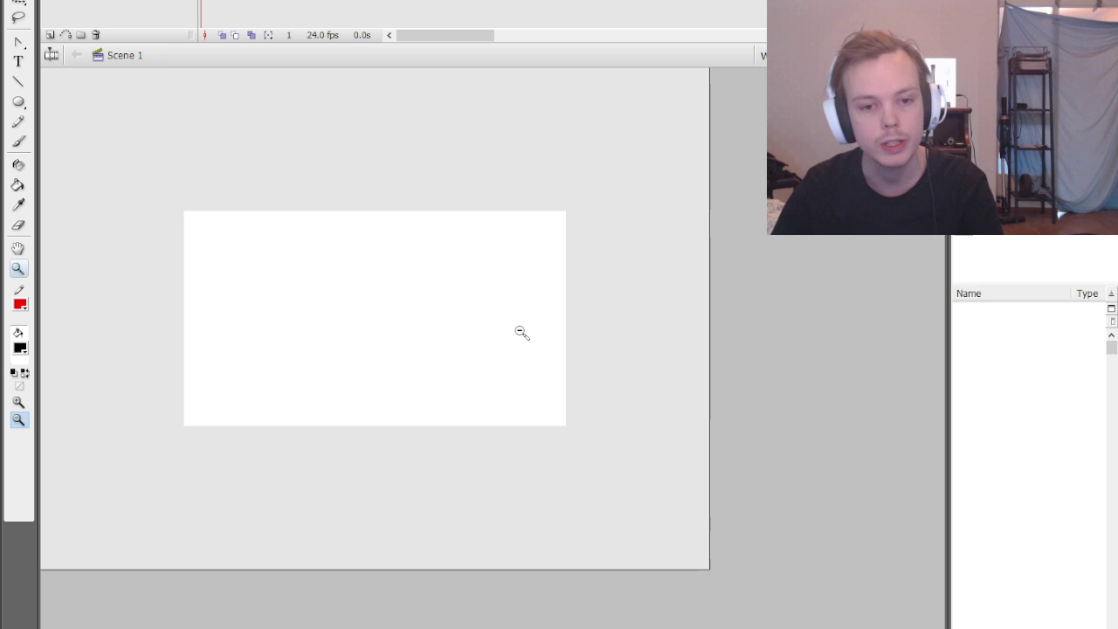
pyautogui.click(18, 401)
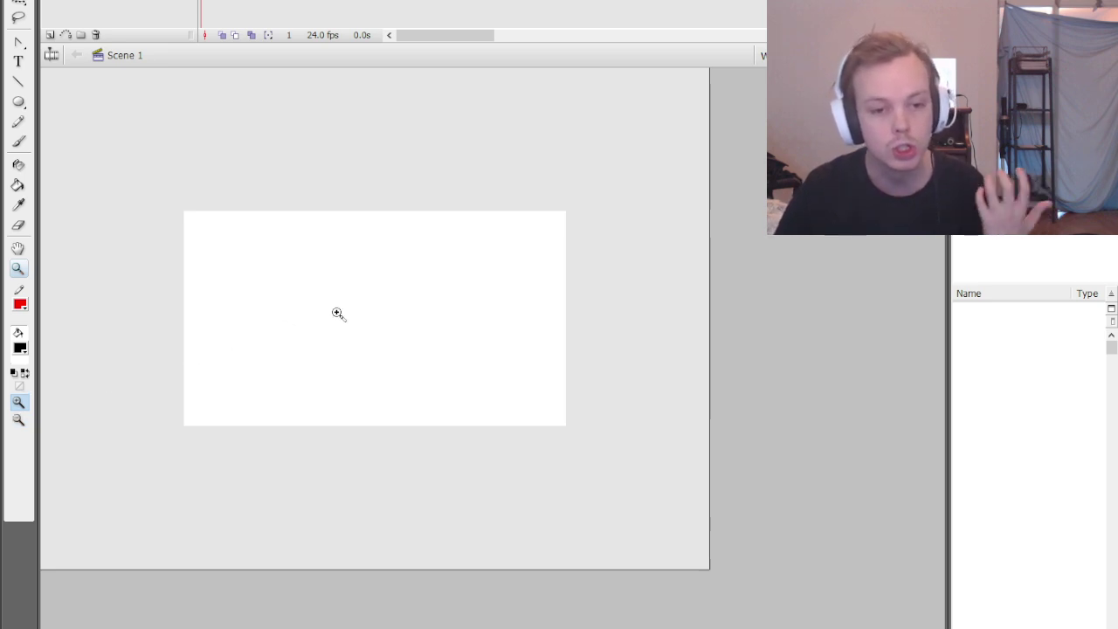
pyautogui.click(340, 313)
pyautogui.click(472, 340)
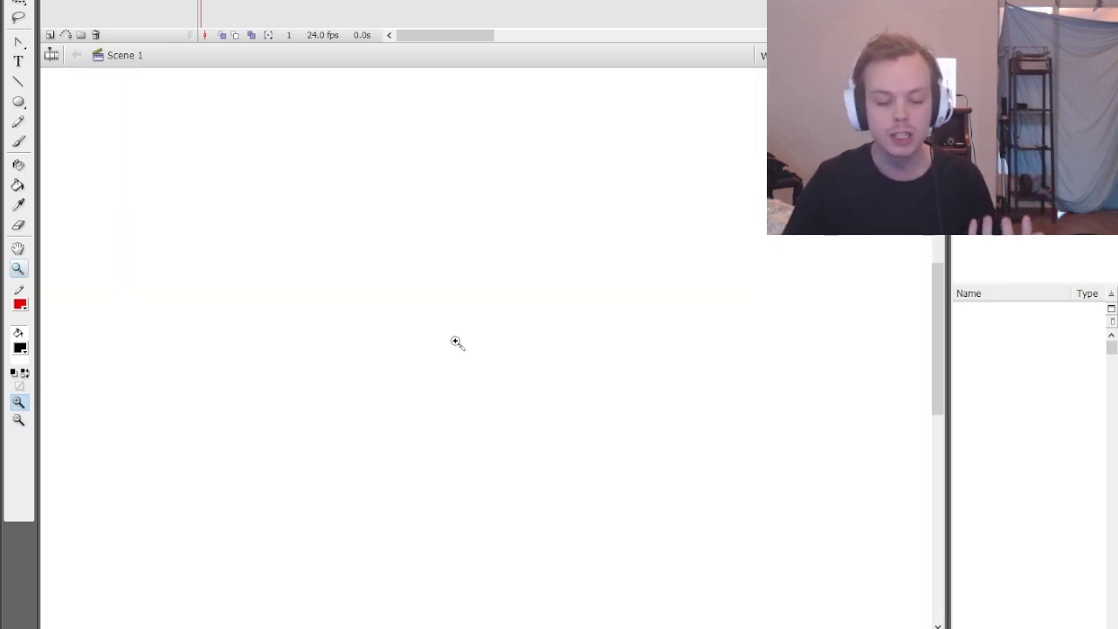
pyautogui.press('b')
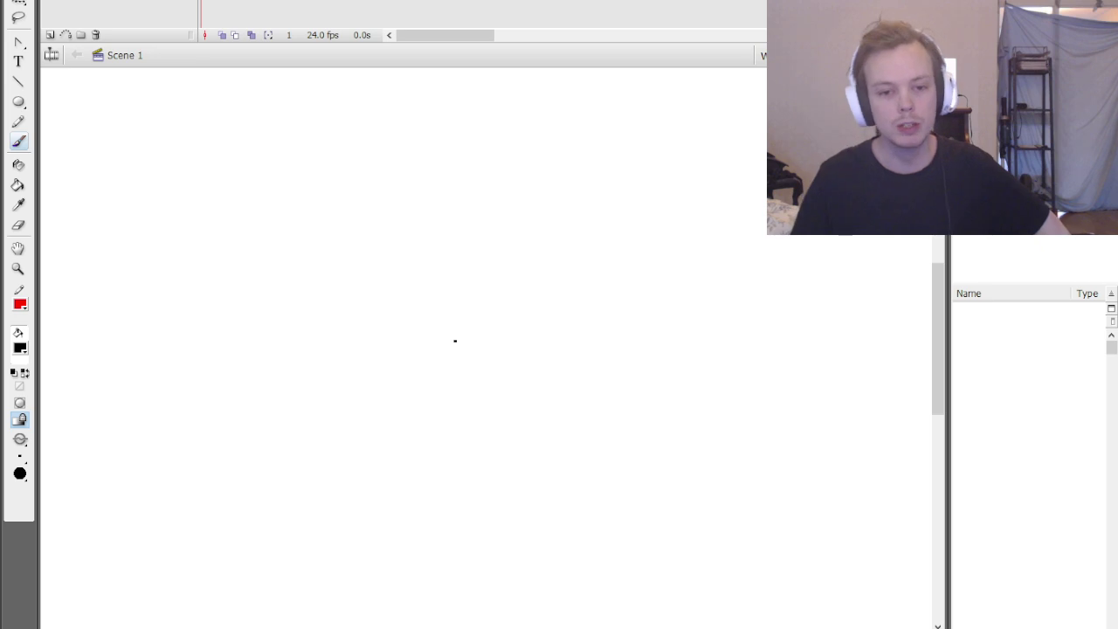
# Brush the van's closed body outline with a sloped cab front, redoing the first stroke
pyautogui.moveTo(328, 386)
pyautogui.mouseDown()
pyautogui.moveTo(333, 349)
pyautogui.moveTo(417, 349)
pyautogui.mouseUp()
pyautogui.hotkey('ctrl', 'z')
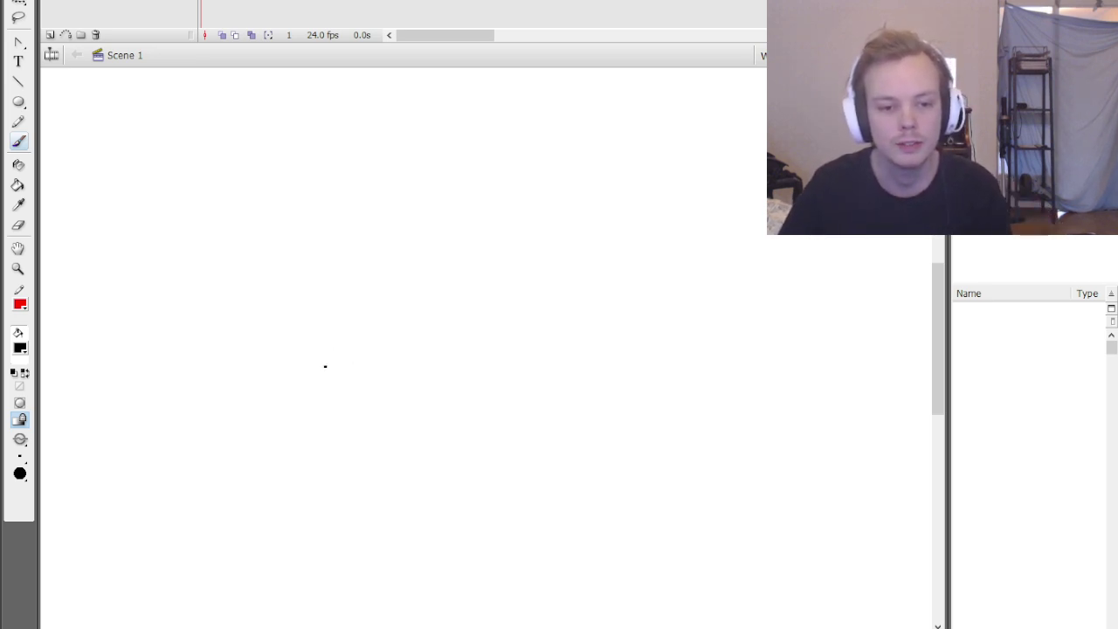
pyautogui.moveTo(323, 368)
pyautogui.mouseDown()
pyautogui.moveTo(326, 347)
pyautogui.moveTo(373, 330)
pyautogui.moveTo(406, 287)
pyautogui.moveTo(631, 288)
pyautogui.moveTo(632, 381)
pyautogui.mouseUp()
pyautogui.moveTo(323, 370)
pyautogui.mouseDown()
pyautogui.moveTo(344, 380)
pyautogui.moveTo(627, 379)
pyautogui.mouseUp()
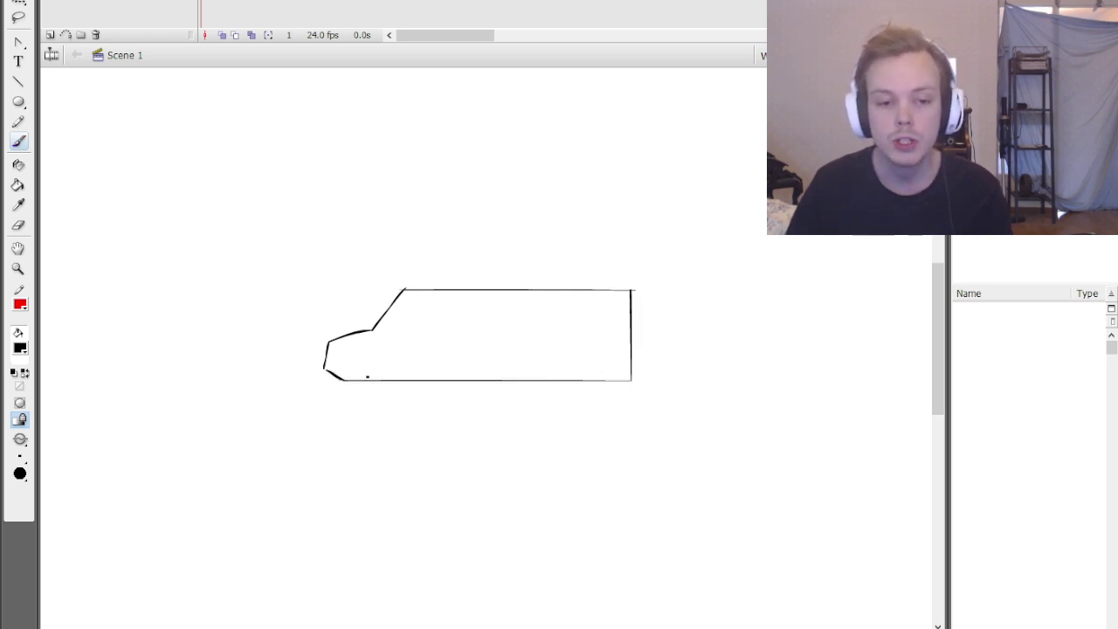
# Erase wheel gaps in the bottom line, brush two wheels, and add a vertical line behind the cab
pyautogui.press('e')
pyautogui.moveTo(368, 379)
pyautogui.mouseDown()
pyautogui.moveTo(404, 377)
pyautogui.moveTo(367, 384)
pyautogui.moveTo(398, 395)
pyautogui.moveTo(399, 365)
pyautogui.moveTo(378, 366)
pyautogui.mouseUp()
pyautogui.press('b')
pyautogui.press('e')
pyautogui.moveTo(576, 381)
pyautogui.mouseDown()
pyautogui.moveTo(553, 380)
pyautogui.moveTo(565, 383)
pyautogui.moveTo(556, 393)
pyautogui.moveTo(583, 379)
pyautogui.moveTo(568, 376)
pyautogui.moveTo(571, 402)
pyautogui.moveTo(566, 363)
pyautogui.moveTo(566, 399)
pyautogui.moveTo(569, 364)
pyautogui.mouseUp()
pyautogui.press('b')
pyautogui.hotkey('ctrl', 'z')
pyautogui.hotkey('ctrl', 'z')
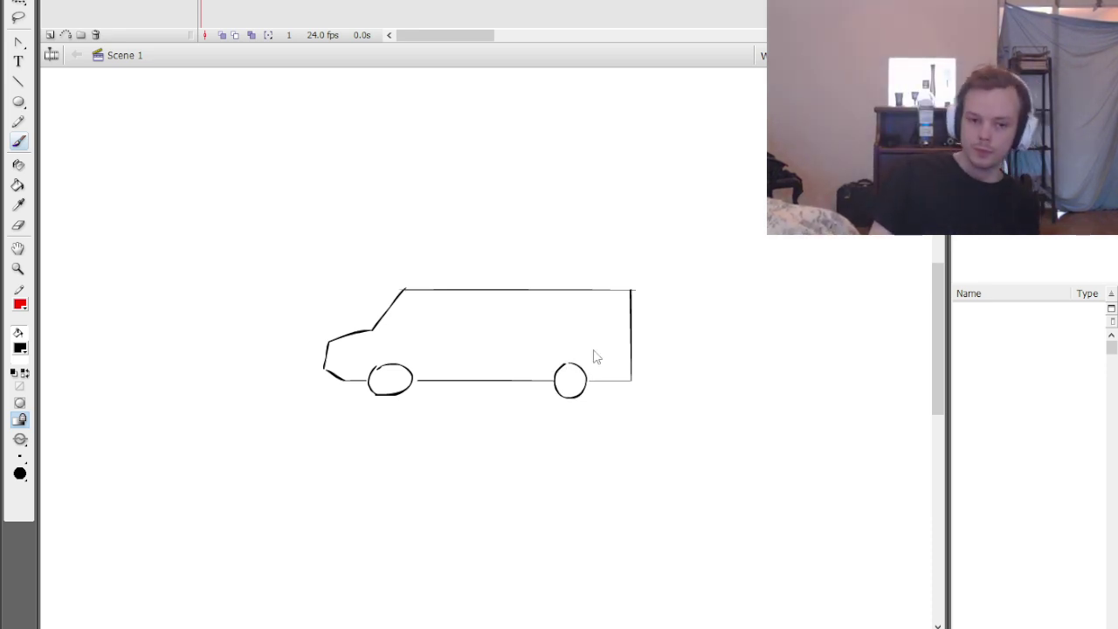
pyautogui.moveTo(424, 290)
pyautogui.mouseDown()
pyautogui.moveTo(423, 329)
pyautogui.moveTo(373, 329)
pyautogui.mouseUp()
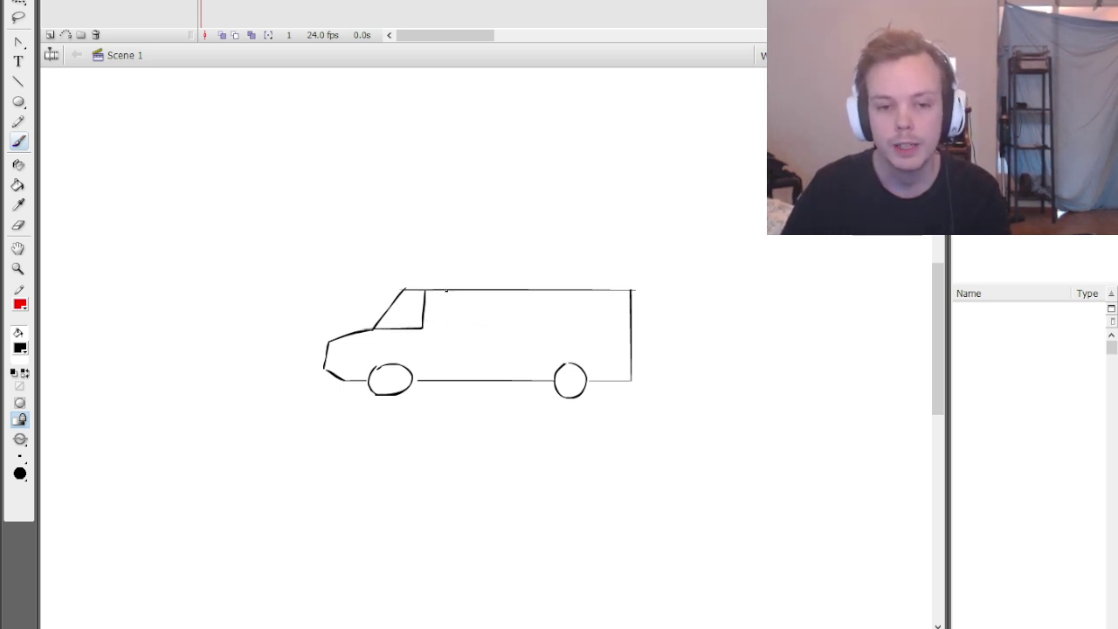
# Brush the interior wall and floor line, a small table, a bottle counter box and a windshield reflection stroke
pyautogui.moveTo(444, 291)
pyautogui.mouseDown()
pyautogui.moveTo(444, 367)
pyautogui.moveTo(627, 368)
pyautogui.mouseUp()
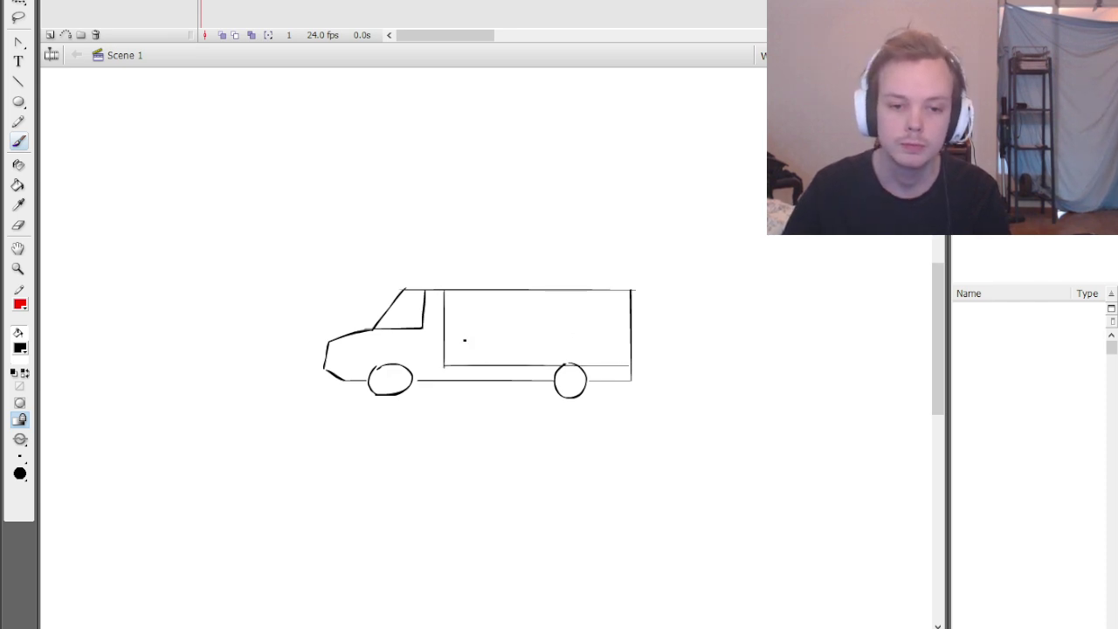
pyautogui.moveTo(488, 320)
pyautogui.mouseDown()
pyautogui.moveTo(489, 339)
pyautogui.moveTo(519, 337)
pyautogui.moveTo(489, 319)
pyautogui.moveTo(483, 356)
pyautogui.moveTo(513, 367)
pyautogui.moveTo(537, 339)
pyautogui.mouseUp()
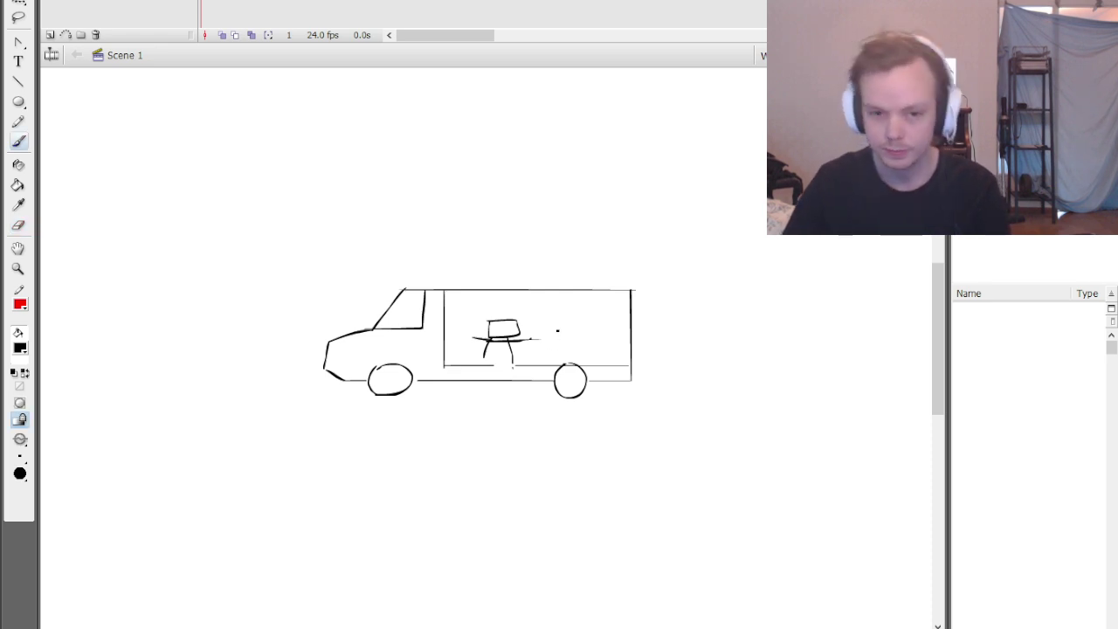
pyautogui.moveTo(548, 337)
pyautogui.mouseDown()
pyautogui.moveTo(612, 337)
pyautogui.moveTo(614, 322)
pyautogui.moveTo(550, 323)
pyautogui.moveTo(549, 338)
pyautogui.moveTo(585, 308)
pyautogui.moveTo(592, 322)
pyautogui.moveTo(600, 308)
pyautogui.moveTo(600, 322)
pyautogui.mouseUp()
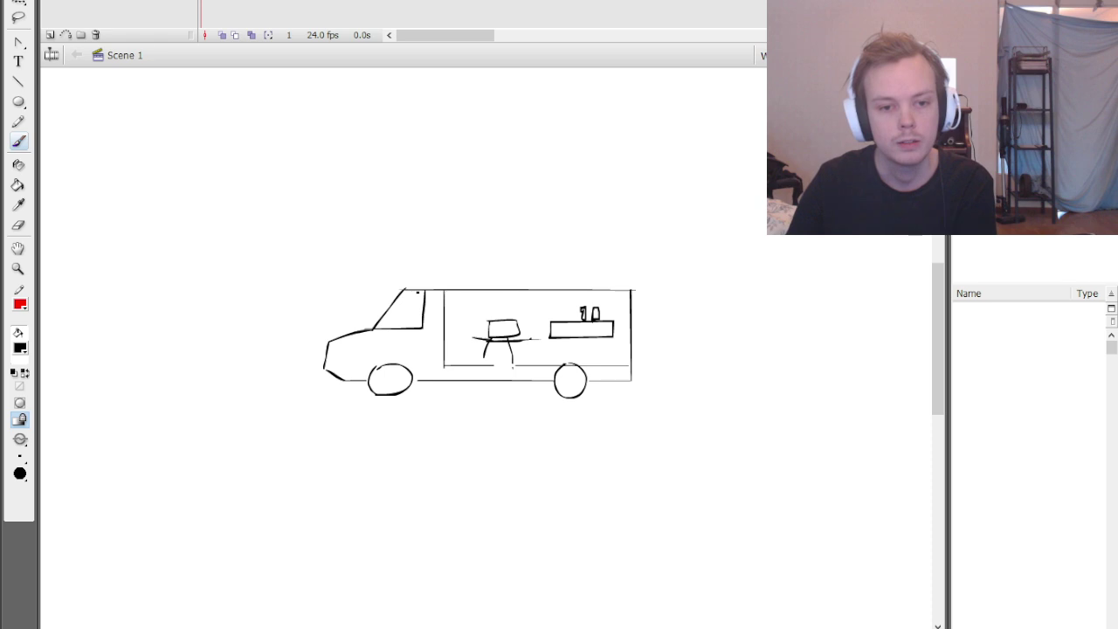
pyautogui.moveTo(406, 293); pyautogui.dragTo(385, 330)
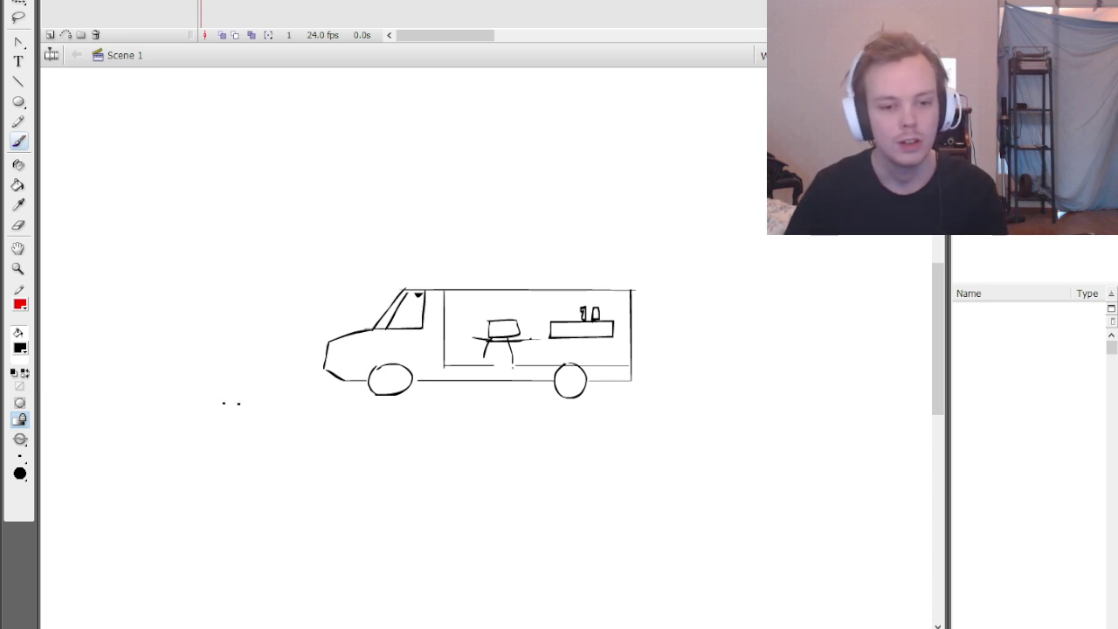
# Brush one long horizontal ground line under the van's wheels across the stage
pyautogui.moveTo(223, 402)
pyautogui.mouseDown()
pyautogui.moveTo(628, 462)
pyautogui.moveTo(958, 479)
pyautogui.mouseUp()
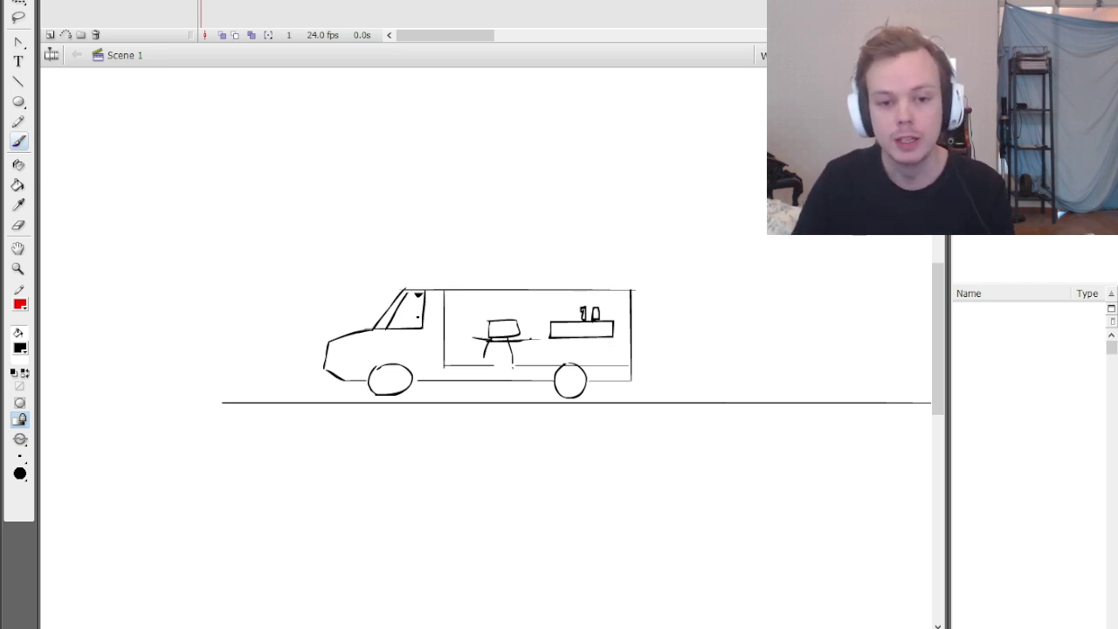
# Zoom in on the van interior and undo the stray wavy strokes drawn under the counter
pyautogui.click(413, 349)
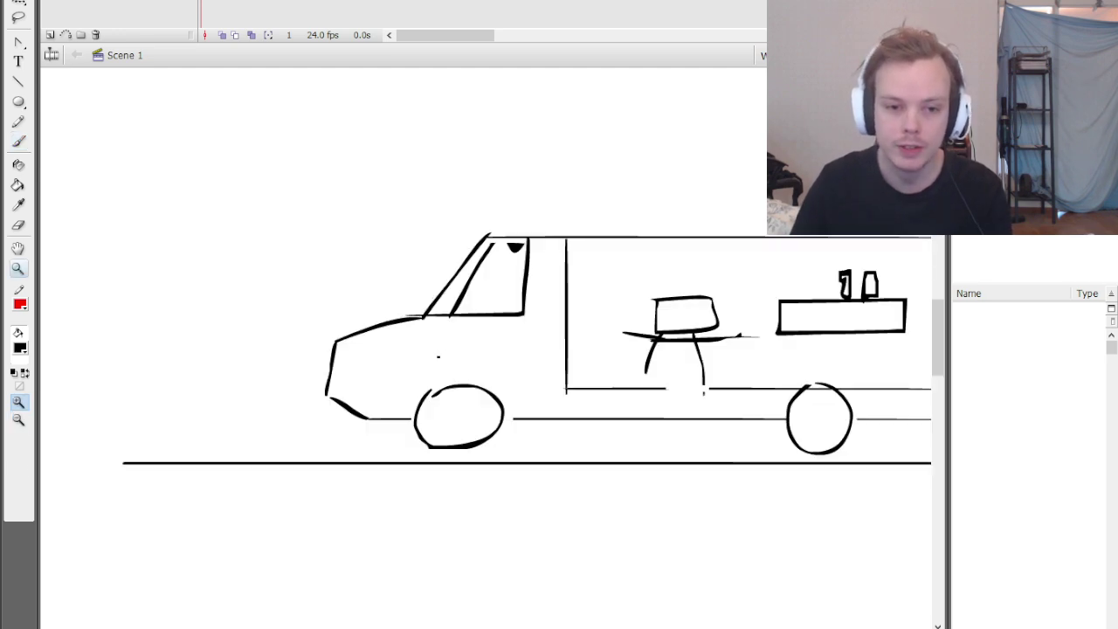
pyautogui.press('z')
pyautogui.keyDown('alt'); pyautogui.click(620, 336); pyautogui.keyUp('alt')
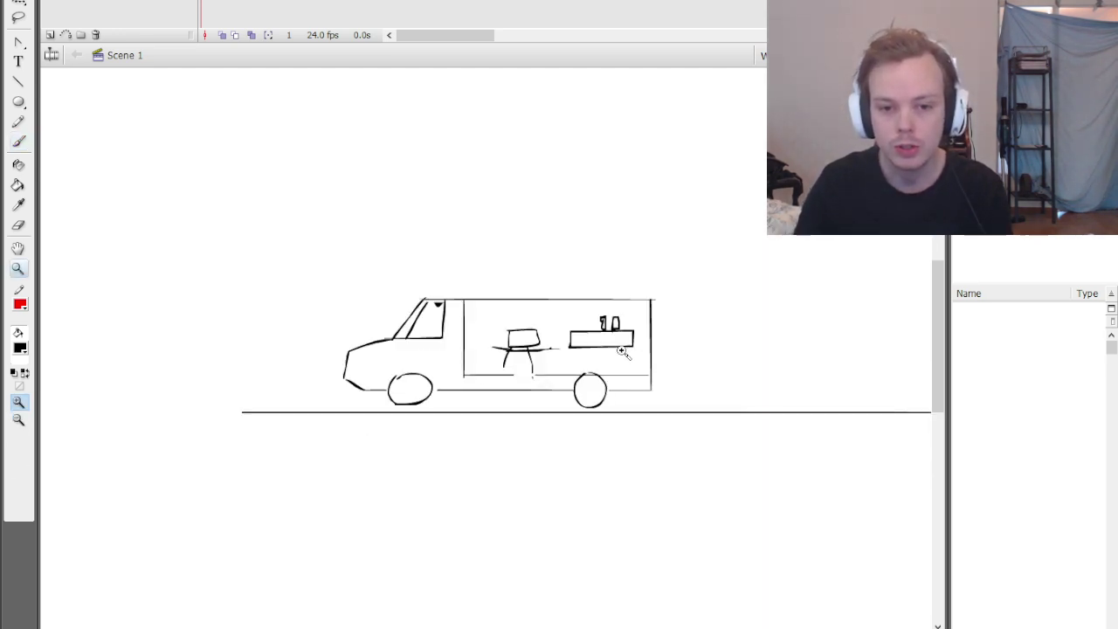
pyautogui.click(625, 347)
pyautogui.press('b')
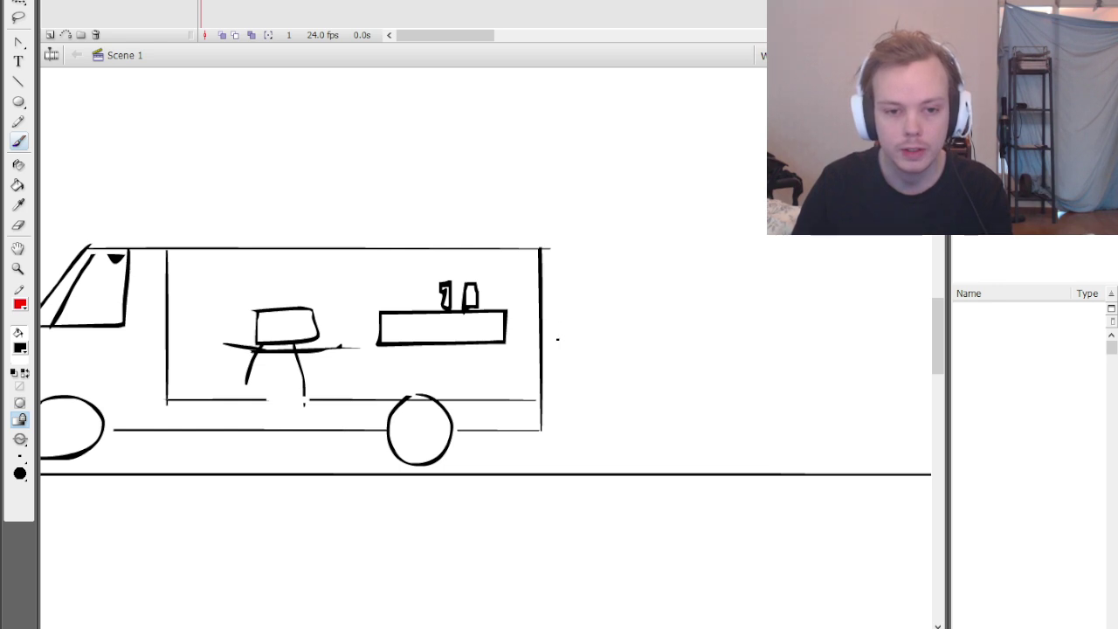
pyautogui.moveTo(548, 356)
pyautogui.mouseDown()
pyautogui.moveTo(278, 354)
pyautogui.moveTo(377, 344)
pyautogui.mouseUp()
pyautogui.moveTo(465, 334); pyautogui.dragTo(170, 338)
pyautogui.press('z')
pyautogui.keyDown('alt'); pyautogui.click(320, 355); pyautogui.keyUp('alt')
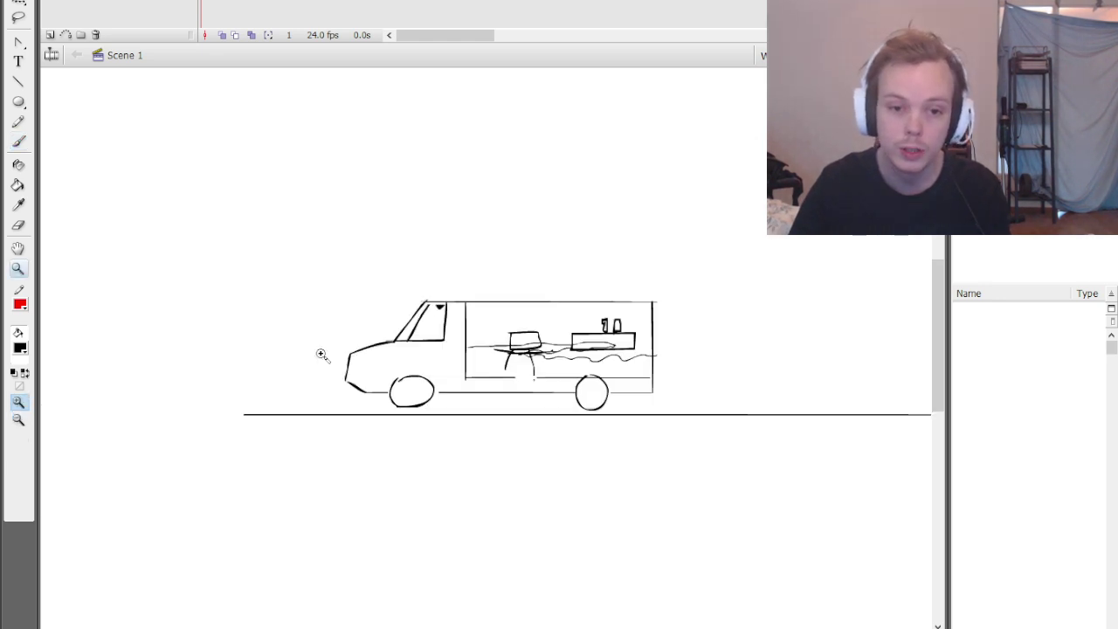
pyautogui.hotkey('ctrl', 'z')
pyautogui.hotkey('ctrl', 'z')
pyautogui.click(499, 357)
pyautogui.press('b')
# Brush a tall vertical cabinet against the interior's left wall
pyautogui.moveTo(421, 331)
pyautogui.mouseDown()
pyautogui.moveTo(459, 356)
pyautogui.moveTo(421, 400)
pyautogui.mouseUp()
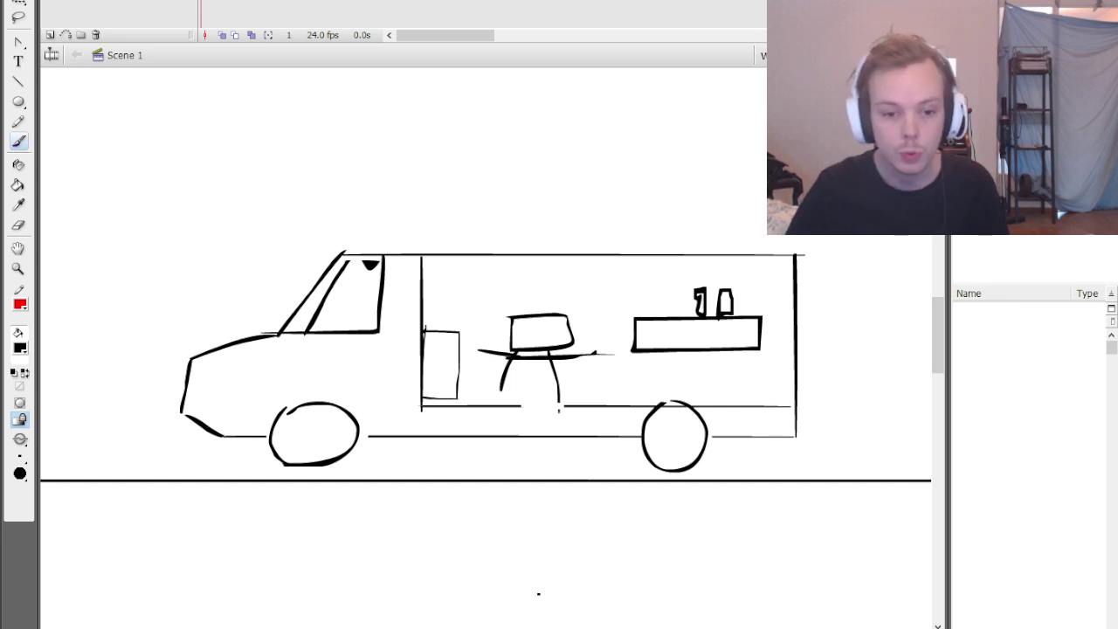
pyautogui.hscroll(5, 489, 363)
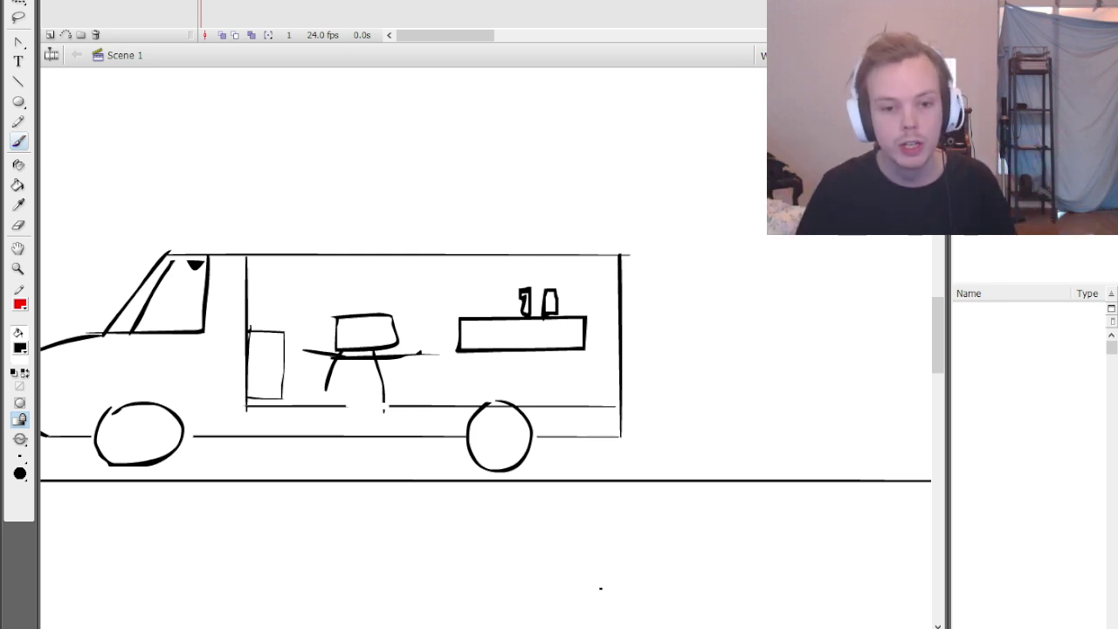
pyautogui.hscroll(-4, 489, 363)
pyautogui.hscroll(3, 488, 363)
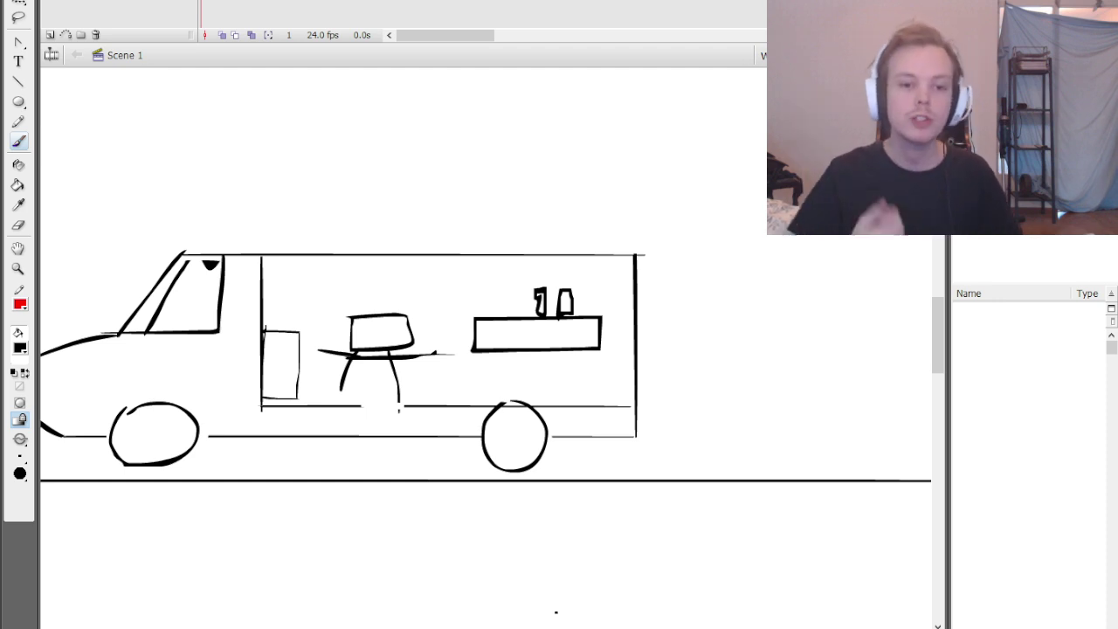
# Zoom out and brush a small spoiler on the rear corner of the roof
pyautogui.hotkey('ctrl', '-')
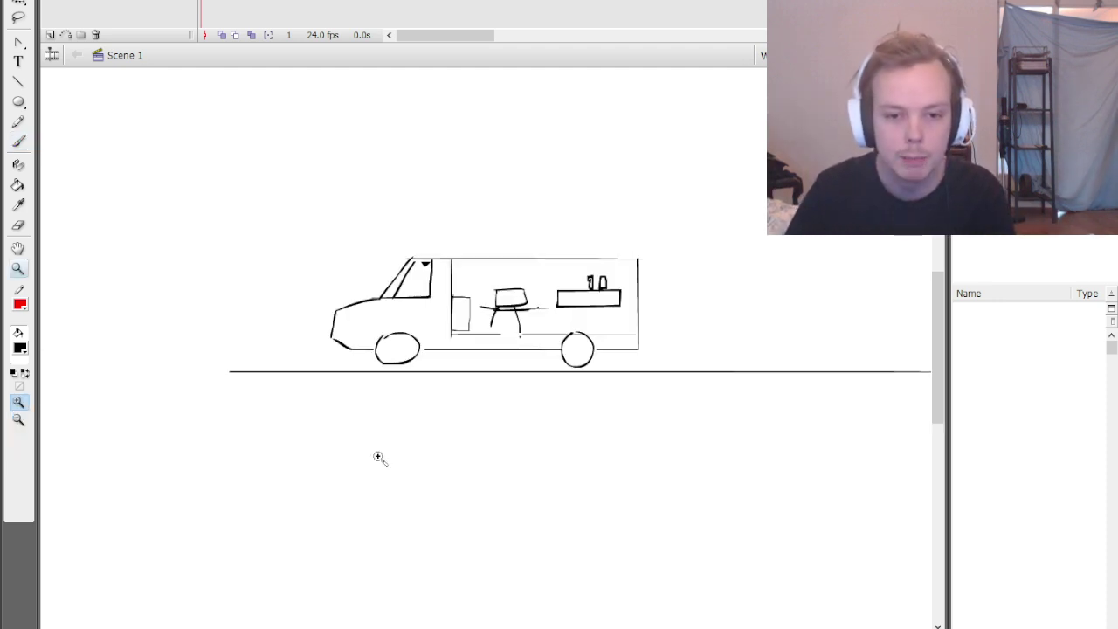
pyautogui.moveTo(623, 404)
pyautogui.mouseDown()
pyautogui.moveTo(636, 390)
pyautogui.moveTo(638, 401)
pyautogui.mouseUp()
pyautogui.moveTo(621, 395); pyautogui.dragTo(648, 391)
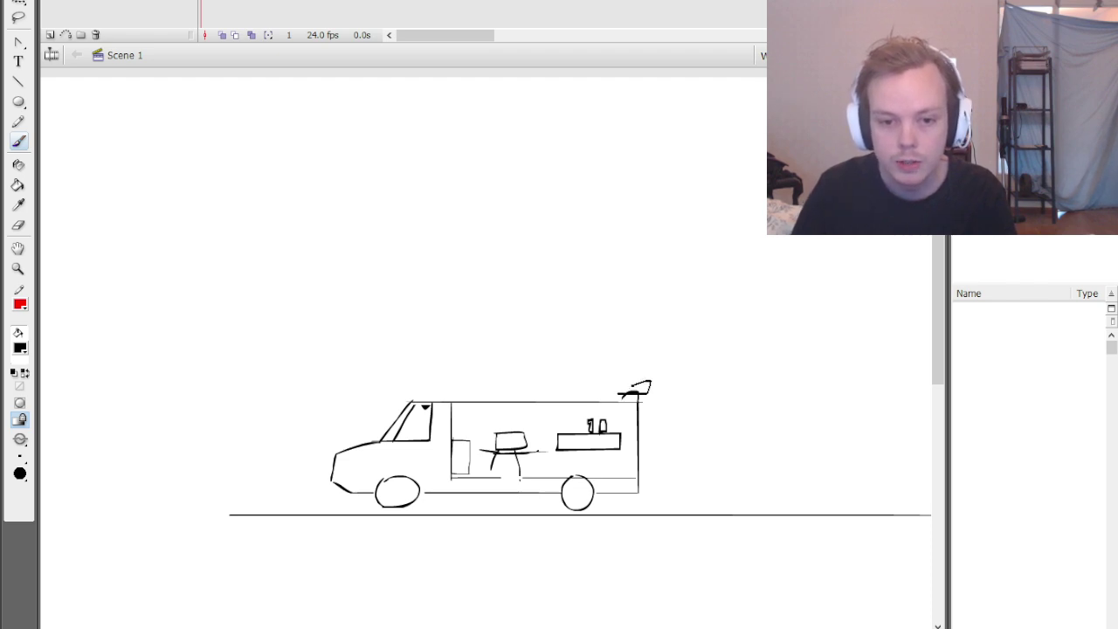
# Draw a hatched headlight on the van's front with light beams shining ahead
pyautogui.hotkey('ctrl', '=')
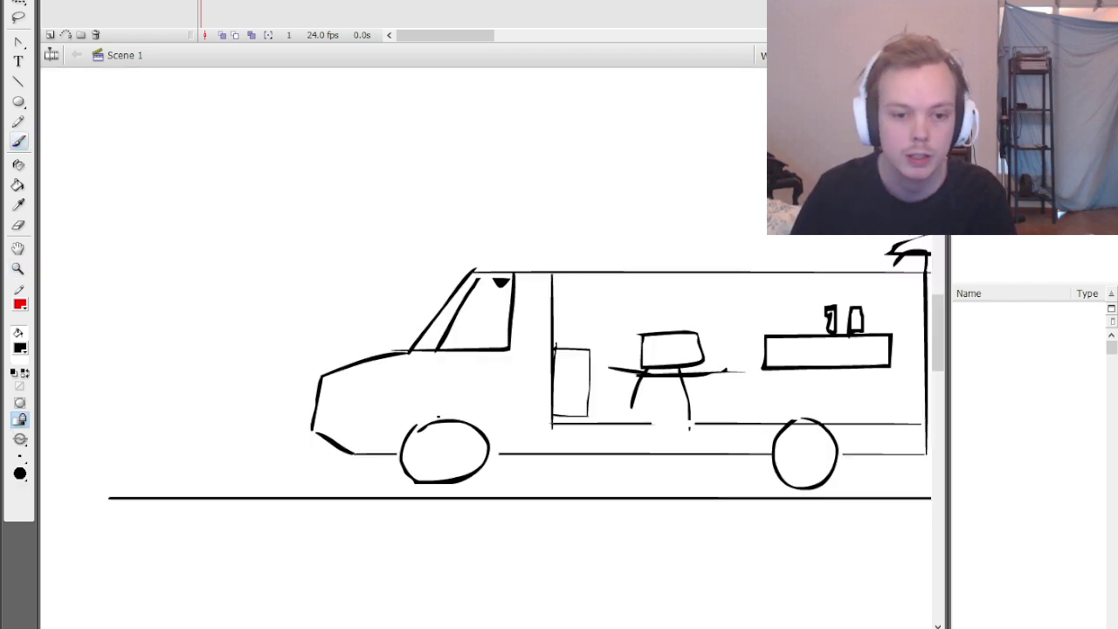
pyautogui.moveTo(323, 381)
pyautogui.mouseDown()
pyautogui.moveTo(355, 379)
pyautogui.moveTo(353, 399)
pyautogui.moveTo(313, 409)
pyautogui.mouseUp()
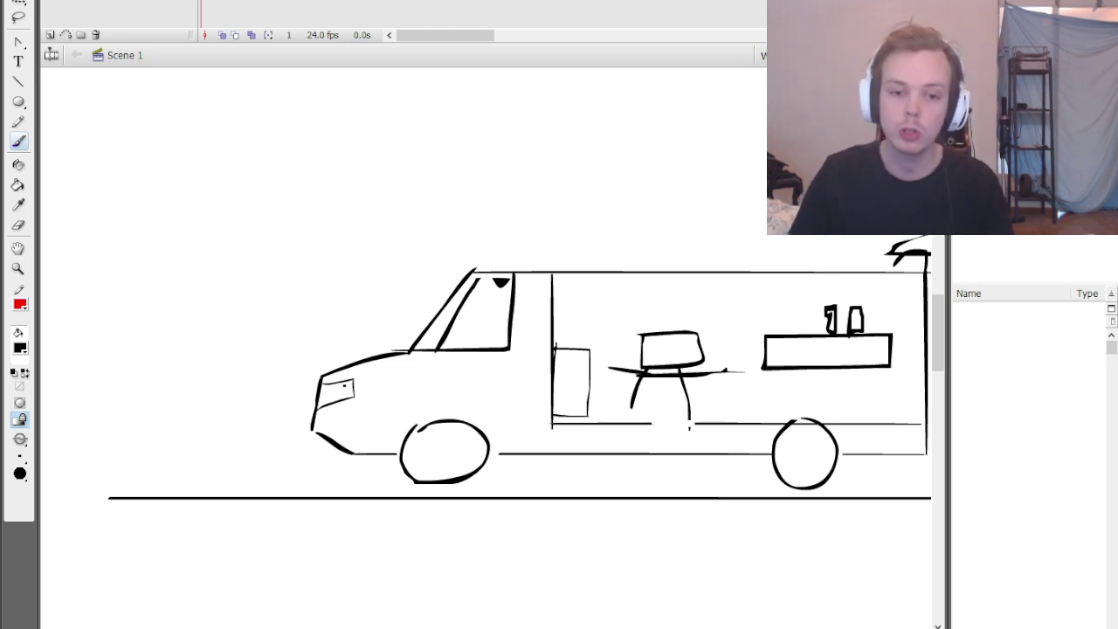
pyautogui.moveTo(339, 393)
pyautogui.mouseDown()
pyautogui.moveTo(349, 379)
pyautogui.moveTo(351, 408)
pyautogui.moveTo(345, 371)
pyautogui.moveTo(211, 334)
pyautogui.mouseUp()
pyautogui.moveTo(295, 407); pyautogui.dragTo(210, 418)
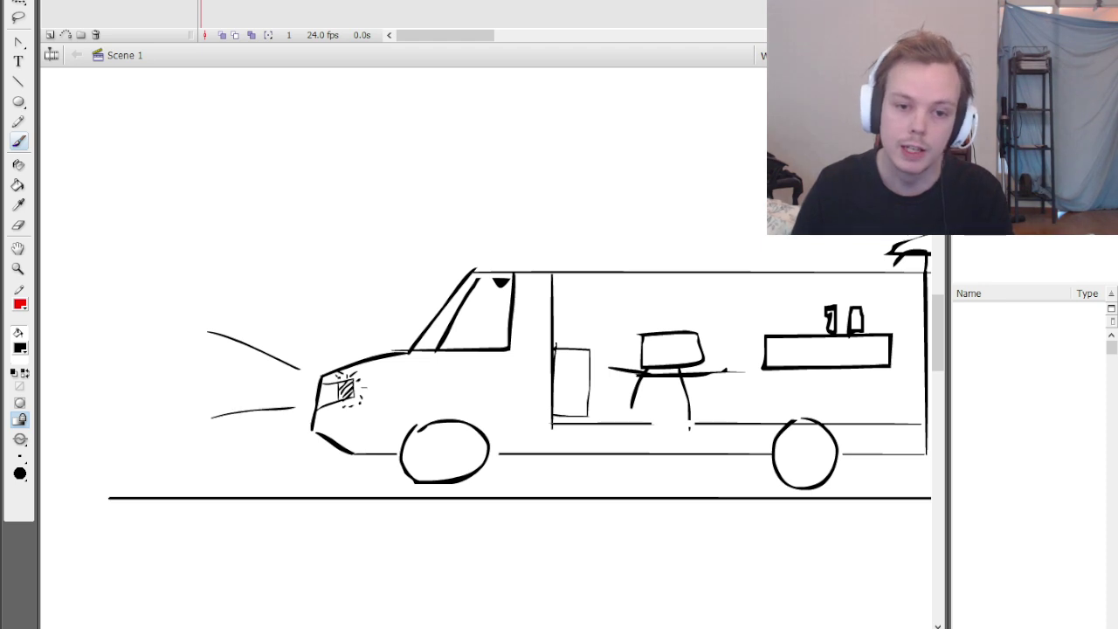
pyautogui.press('z')
pyautogui.keyDown('alt'); pyautogui.click(444, 364); pyautogui.keyUp('alt')
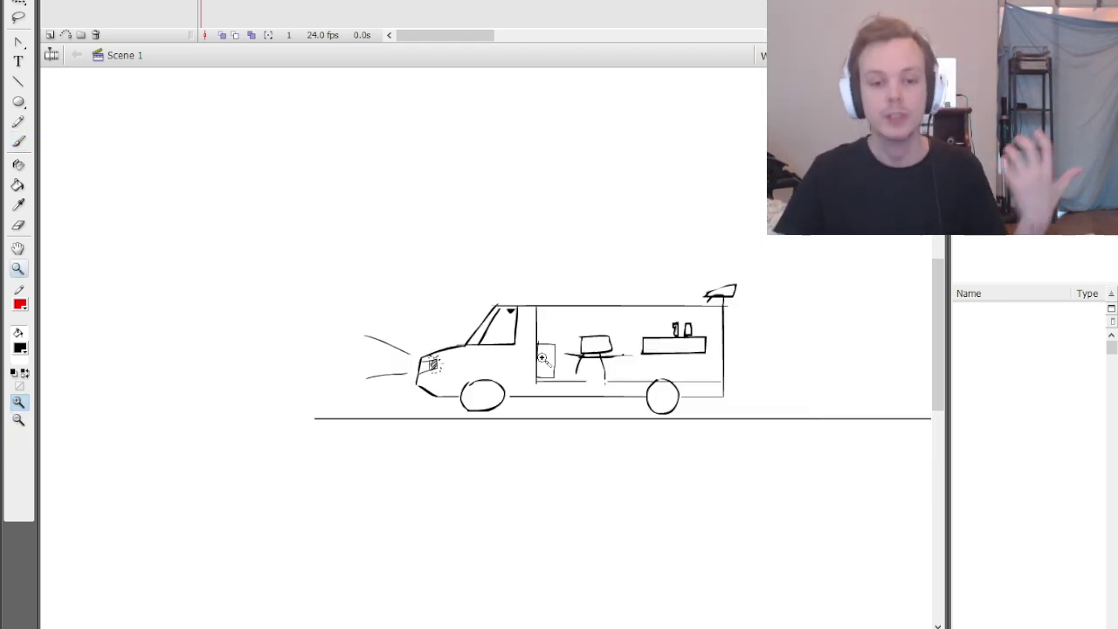
# Marquee-select and delete the old hood, headlight beams and cab front
pyautogui.press('v')
pyautogui.moveTo(327, 280); pyautogui.dragTo(451, 388)
pyautogui.press('Delete')
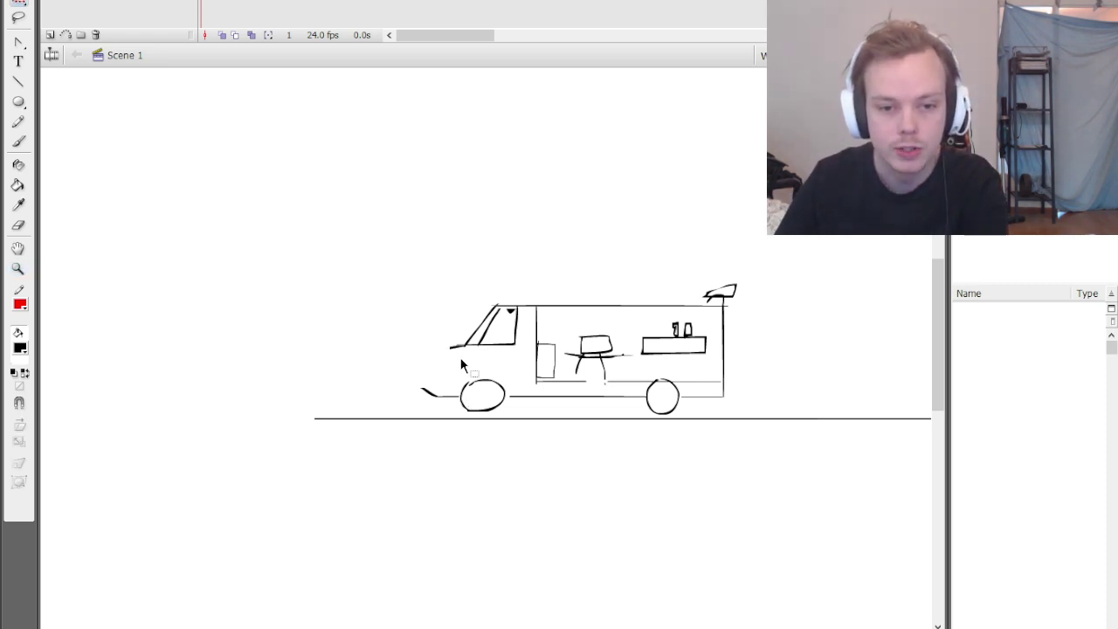
pyautogui.moveTo(404, 274); pyautogui.dragTo(530, 360)
pyautogui.press('Delete')
# Brush a new boxy cab outline topped by a siren box with three light rays
pyautogui.press('b')
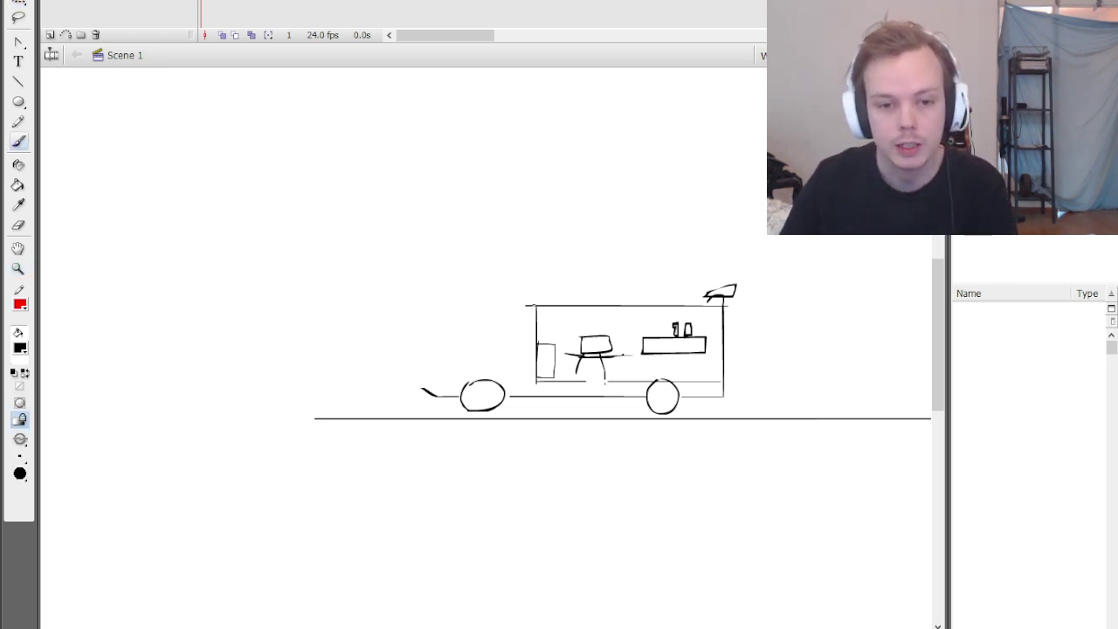
pyautogui.moveTo(534, 305)
pyautogui.mouseDown()
pyautogui.moveTo(510, 282)
pyautogui.moveTo(435, 277)
pyautogui.moveTo(392, 336)
pyautogui.moveTo(391, 358)
pyautogui.moveTo(424, 363)
pyautogui.moveTo(423, 391)
pyautogui.mouseUp()
pyautogui.moveTo(447, 264)
pyautogui.mouseDown()
pyautogui.moveTo(468, 279)
pyautogui.moveTo(437, 259)
pyautogui.mouseUp()
pyautogui.press('e')
pyautogui.press('b')
pyautogui.moveTo(439, 249); pyautogui.dragTo(453, 251)
pyautogui.moveTo(464, 246); pyautogui.dragTo(460, 252)
pyautogui.moveTo(465, 256); pyautogui.dragTo(472, 256)
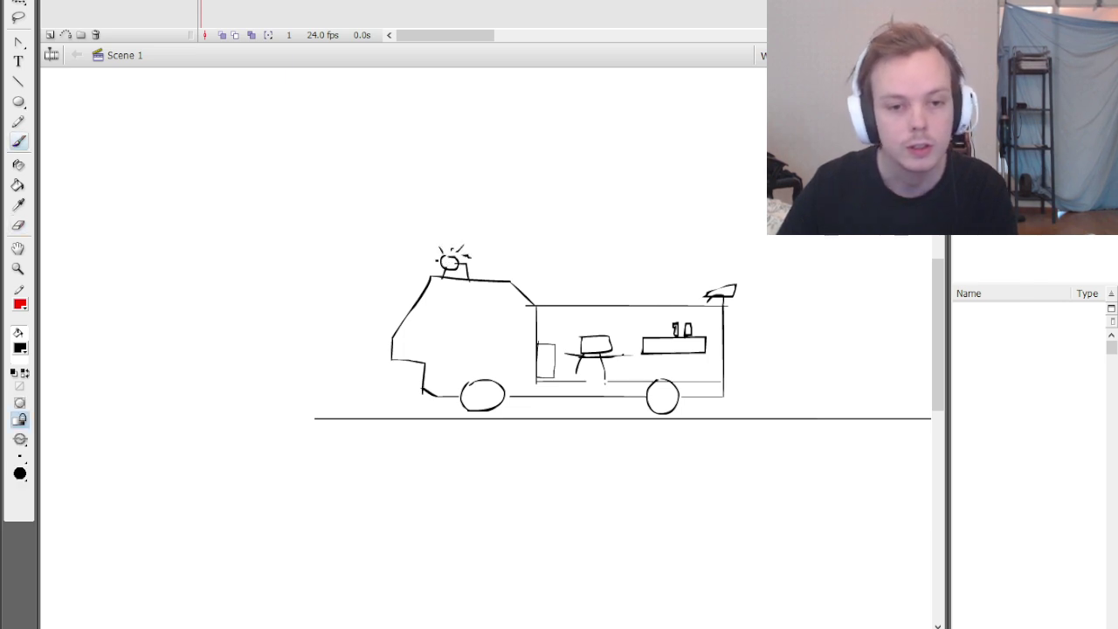
# Outline a cab window and draw a small figure's head and body inside it
pyautogui.moveTo(424, 286)
pyautogui.mouseDown()
pyautogui.moveTo(492, 286)
pyautogui.moveTo(480, 307)
pyautogui.moveTo(419, 306)
pyautogui.mouseUp()
pyautogui.press('z')
pyautogui.click(489, 330)
pyautogui.press('b')
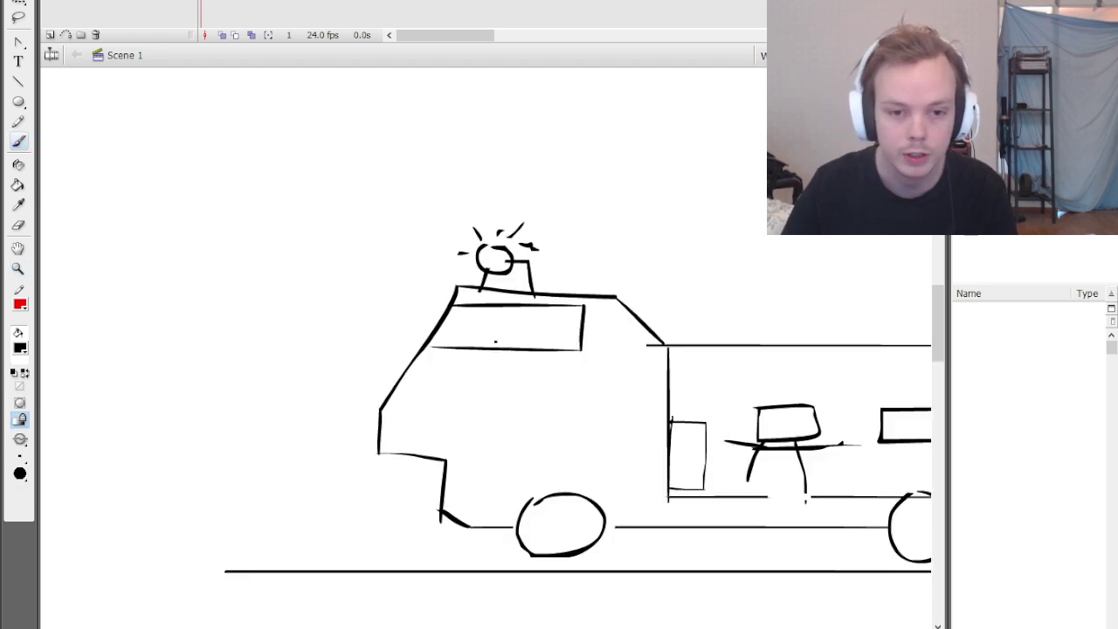
pyautogui.moveTo(491, 324); pyautogui.dragTo(492, 327)
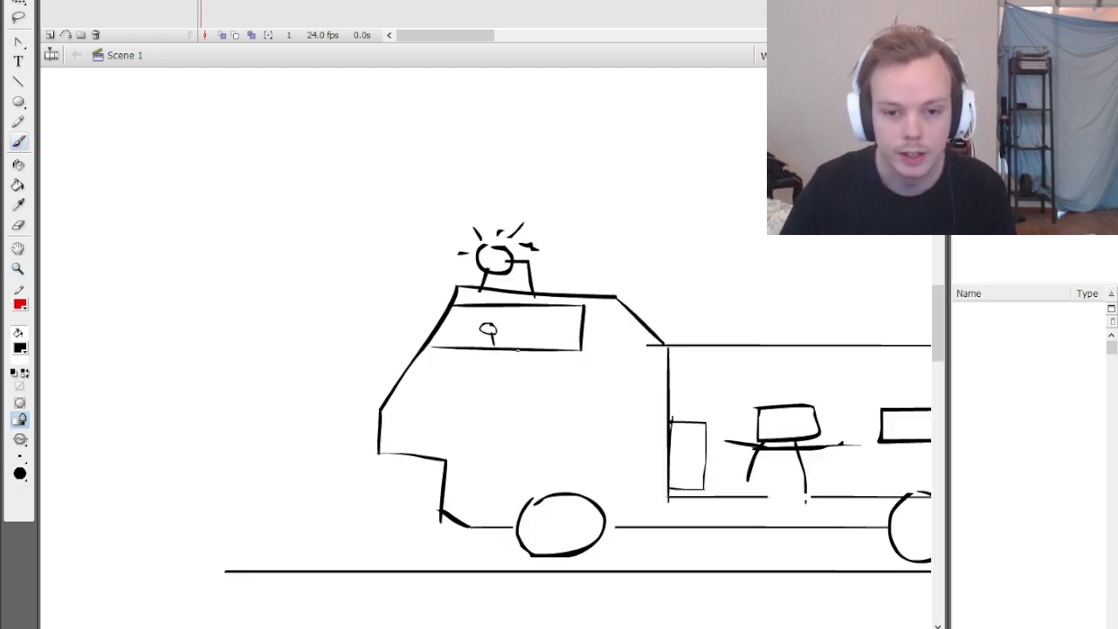
pyautogui.moveTo(494, 346)
pyautogui.mouseDown()
pyautogui.moveTo(504, 324)
pyautogui.moveTo(505, 351)
pyautogui.mouseUp()
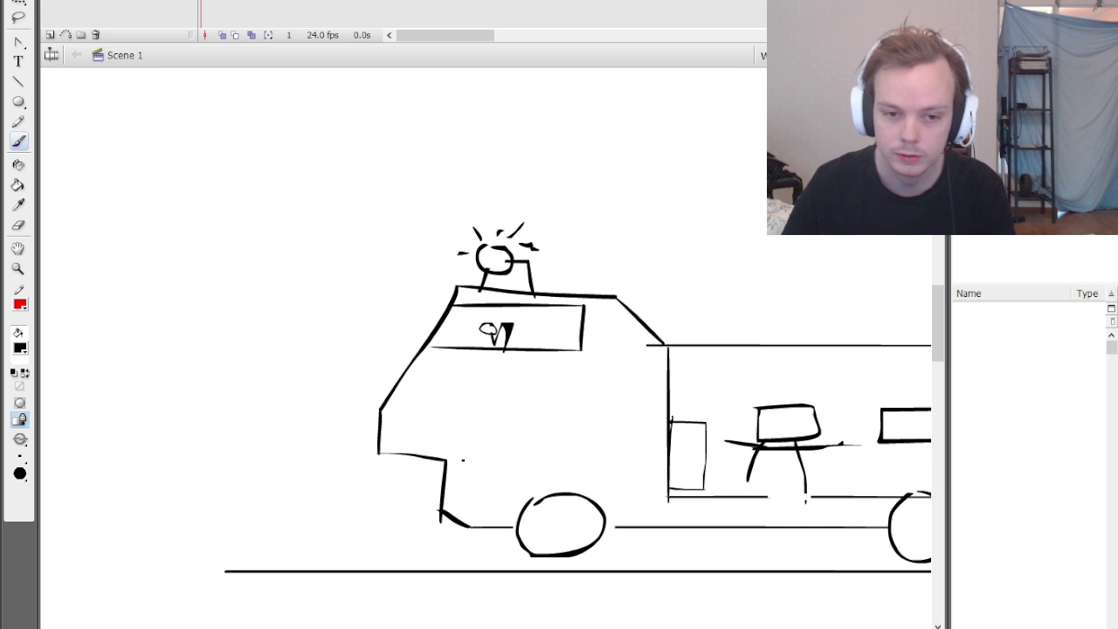
# Brush a box under the cab's front and fill it black with the Paint Bucket
pyautogui.moveTo(447, 457)
pyautogui.mouseDown()
pyautogui.moveTo(491, 462)
pyautogui.moveTo(442, 508)
pyautogui.mouseUp()
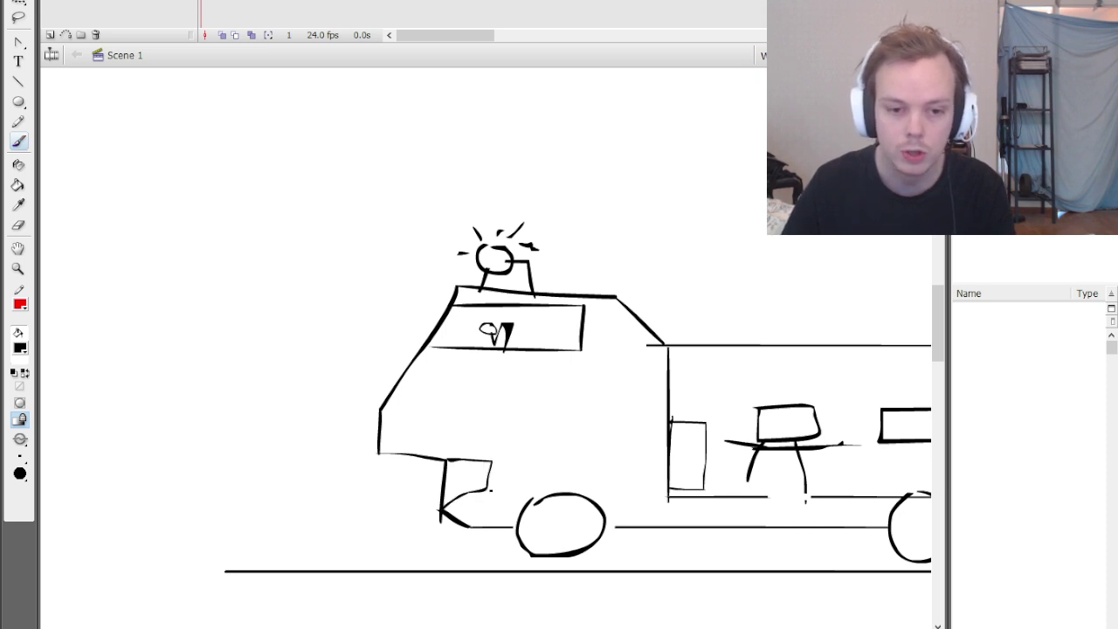
pyautogui.moveTo(461, 460)
pyautogui.mouseDown()
pyautogui.moveTo(461, 479)
pyautogui.moveTo(489, 480)
pyautogui.moveTo(460, 467)
pyautogui.mouseUp()
pyautogui.press('k')
pyautogui.click(476, 469)
# Erase vertical white stripes through the black box to form a grille
pyautogui.press('z')
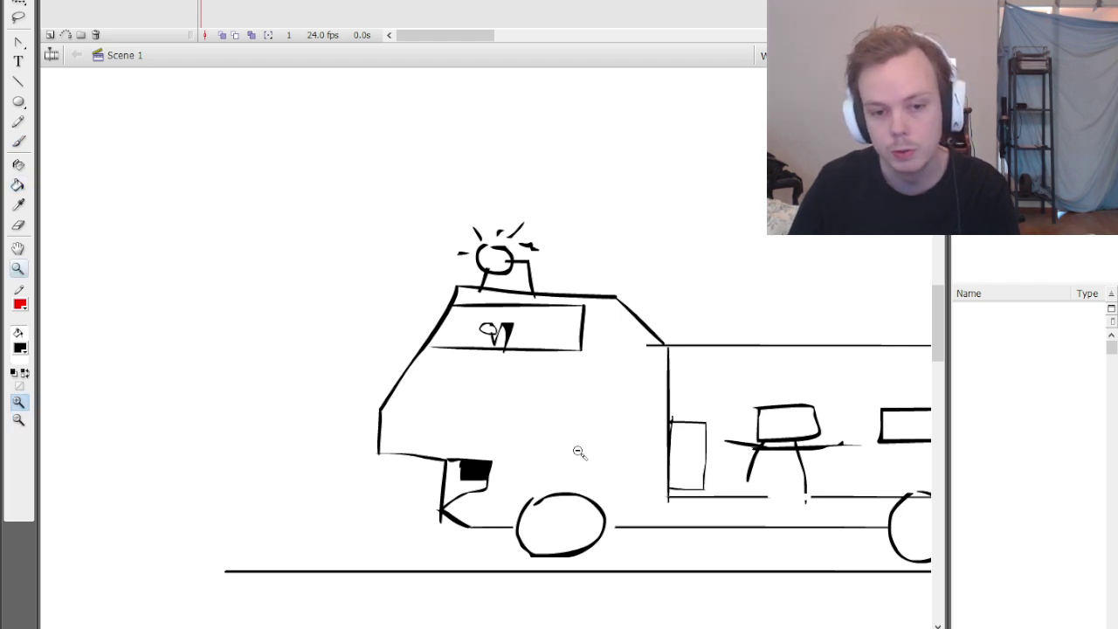
pyautogui.keyDown('alt'); pyautogui.click(579, 452); pyautogui.keyUp('alt')
pyautogui.click(521, 388)
pyautogui.press('e')
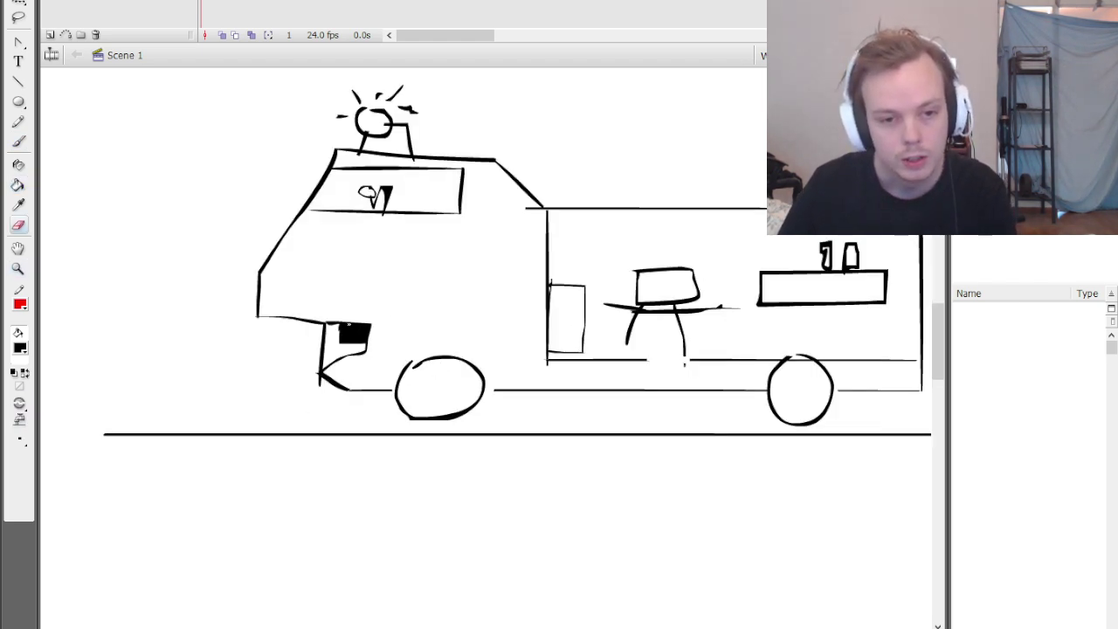
pyautogui.moveTo(348, 324)
pyautogui.mouseDown()
pyautogui.moveTo(353, 342)
pyautogui.moveTo(358, 330)
pyautogui.moveTo(371, 341)
pyautogui.mouseUp()
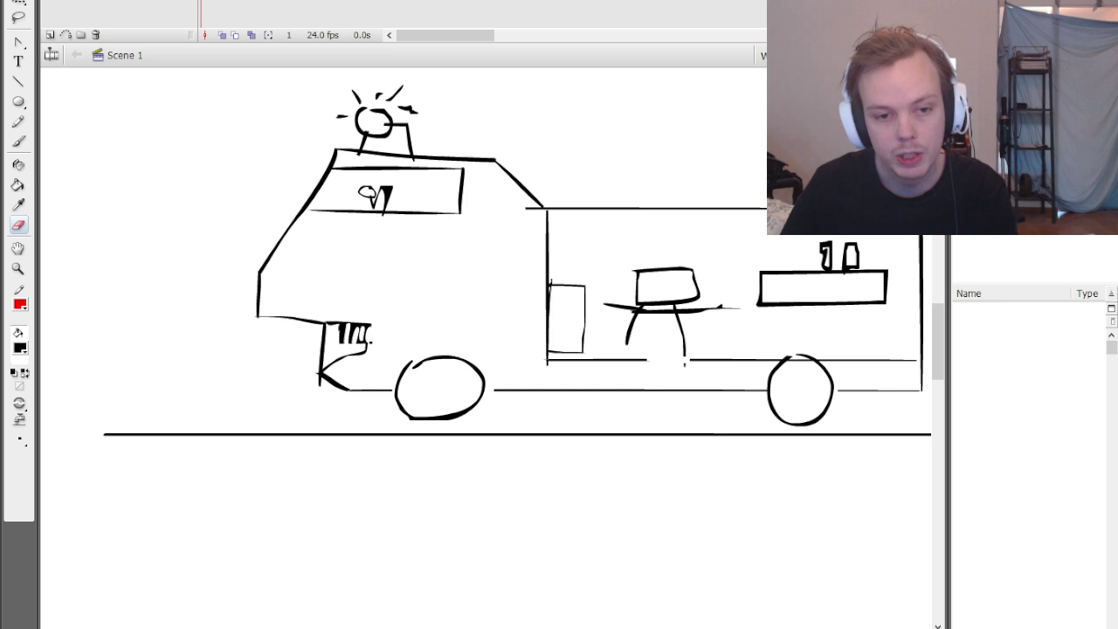
pyautogui.press('z')
pyautogui.keyDown('alt'); pyautogui.click(530, 349); pyautogui.keyUp('alt')
pyautogui.click(516, 376)
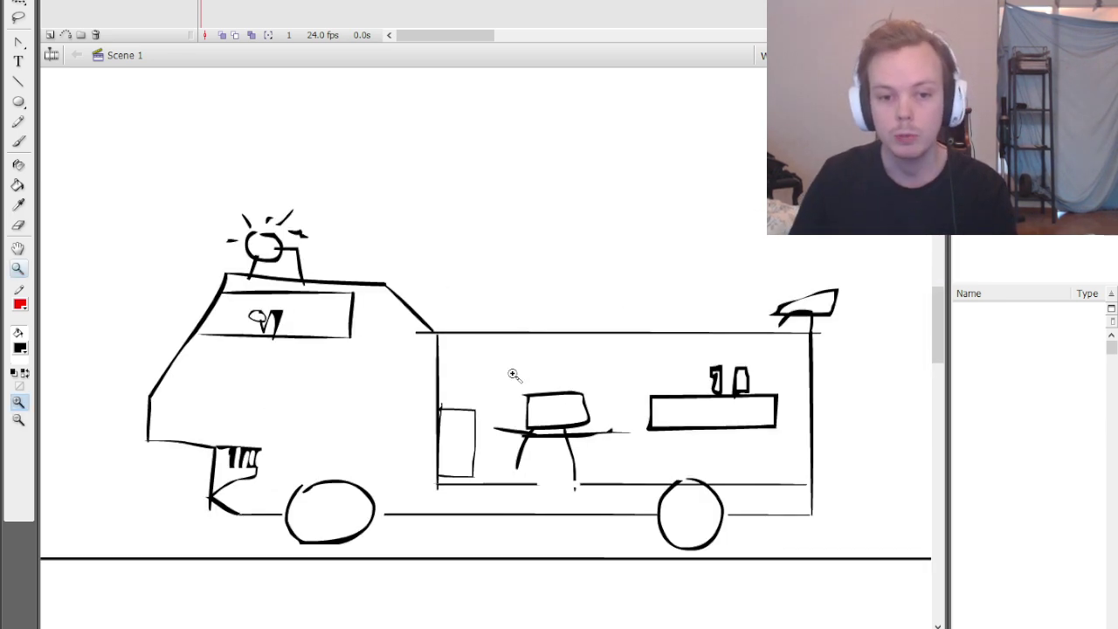
pyautogui.press('v')
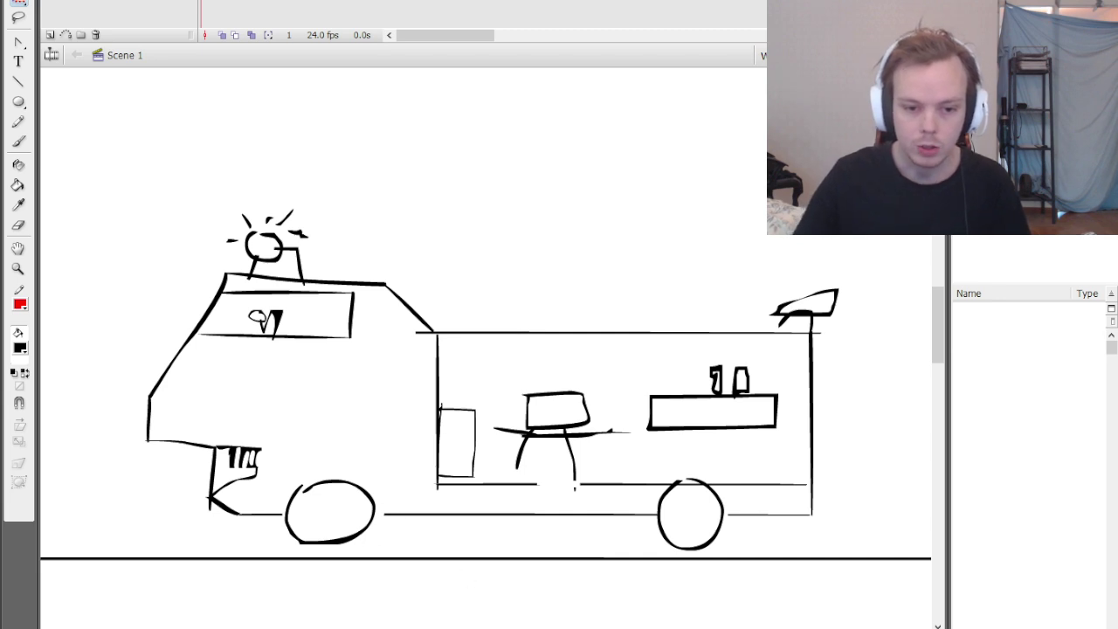
# Scroll to the van's rear and erase part of the line beside the rear wheel
pyautogui.hscroll(2, 498, 611)
pyautogui.hscroll(2, 531, 622)
pyautogui.press('b')
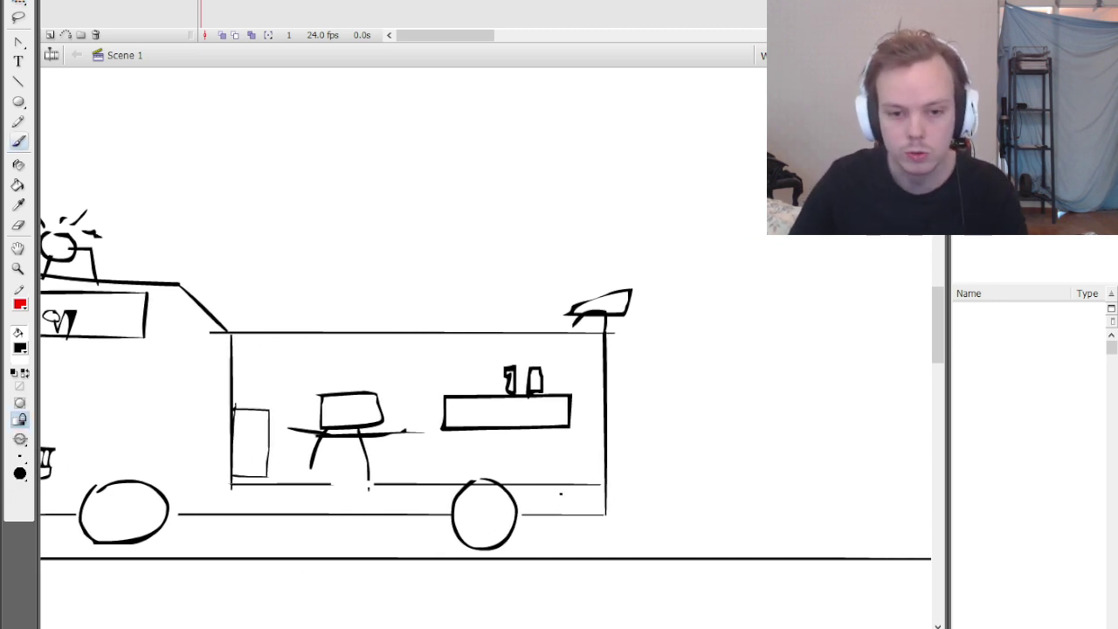
pyautogui.press('e')
pyautogui.moveTo(536, 514)
pyautogui.mouseDown()
pyautogui.moveTo(592, 515)
pyautogui.moveTo(592, 498)
pyautogui.moveTo(527, 517)
pyautogui.moveTo(553, 534)
pyautogui.moveTo(554, 518)
pyautogui.moveTo(587, 525)
pyautogui.mouseUp()
pyautogui.press('b')
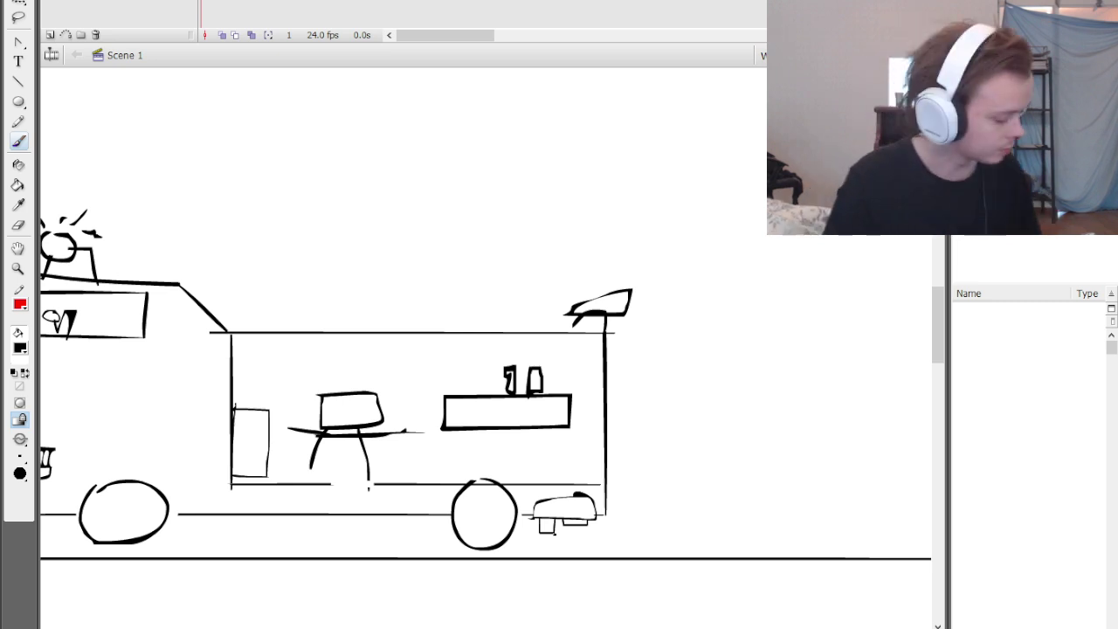
# Brush two small legs with dark shoes under the rear tank reaching the ground line
pyautogui.scroll(-2, 485, 367)
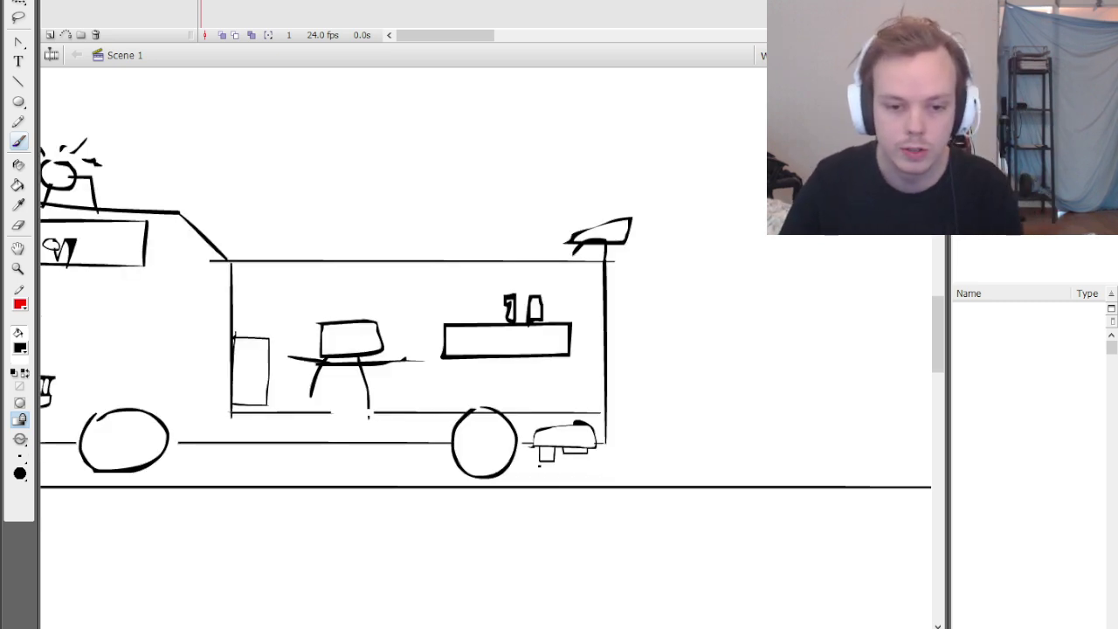
pyautogui.moveTo(534, 463); pyautogui.dragTo(541, 485)
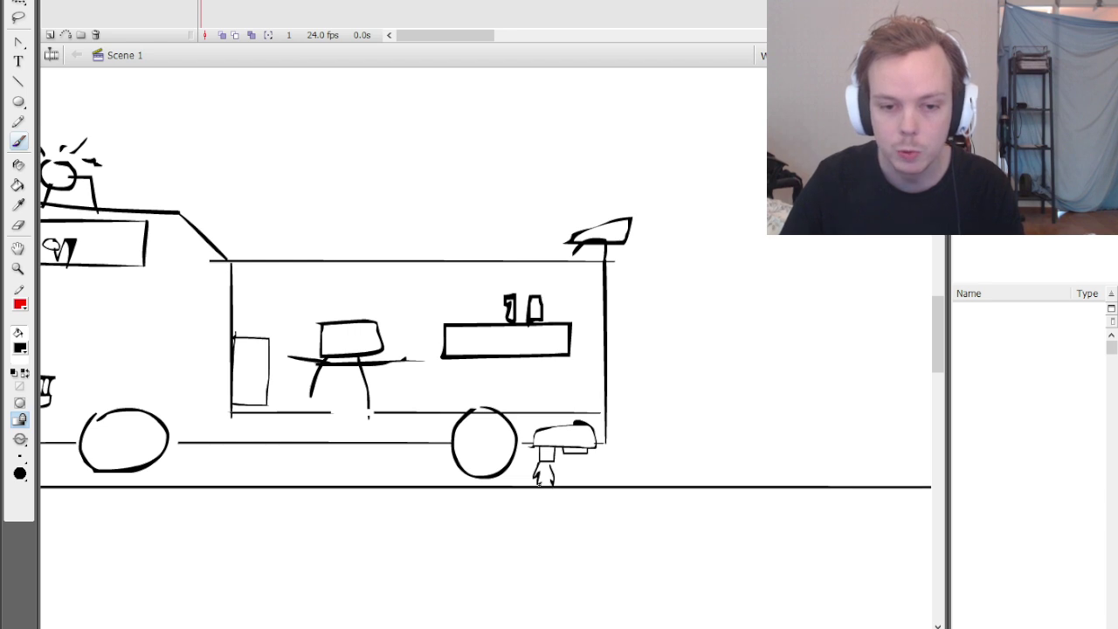
pyautogui.moveTo(526, 482); pyautogui.dragTo(558, 485)
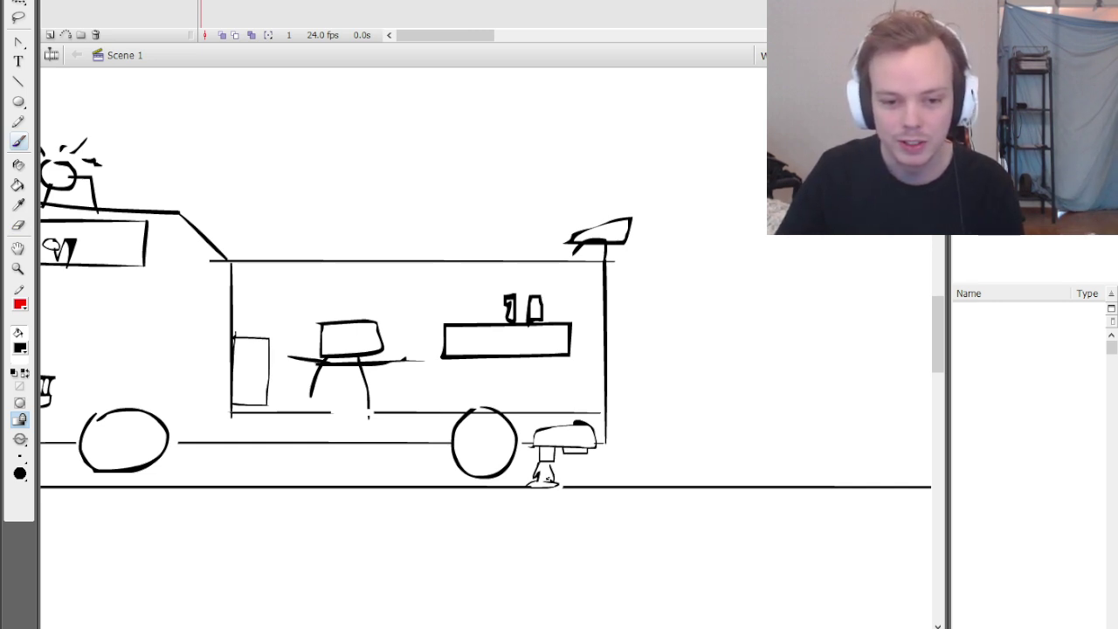
pyautogui.moveTo(547, 479)
pyautogui.mouseDown()
pyautogui.moveTo(578, 459)
pyautogui.moveTo(574, 476)
pyautogui.mouseUp()
pyautogui.press('e')
pyautogui.press('b')
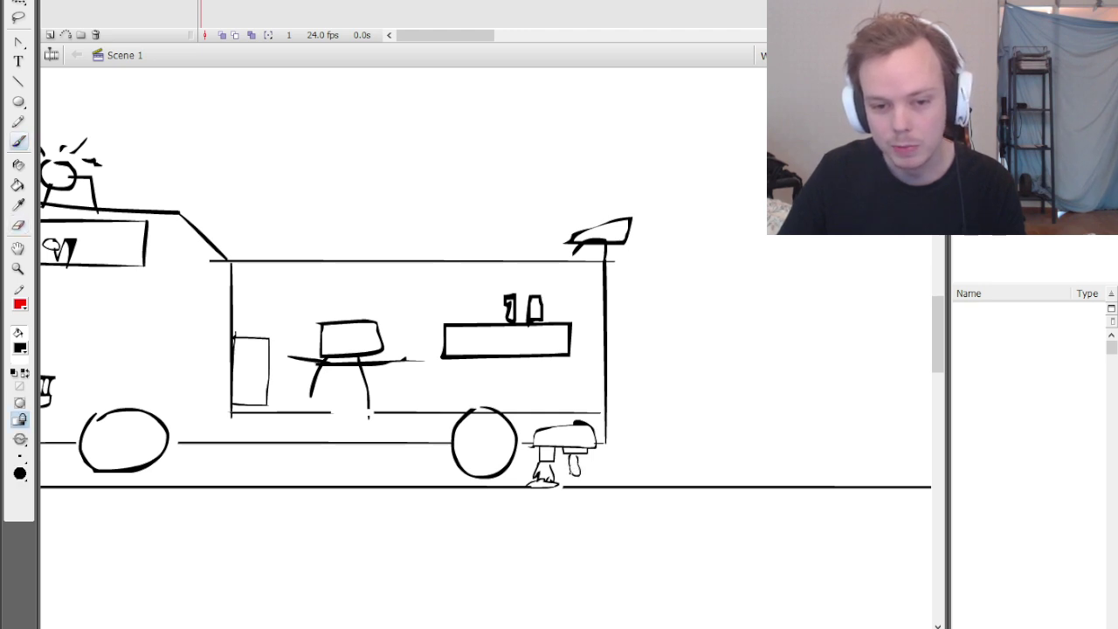
pyautogui.click(576, 475)
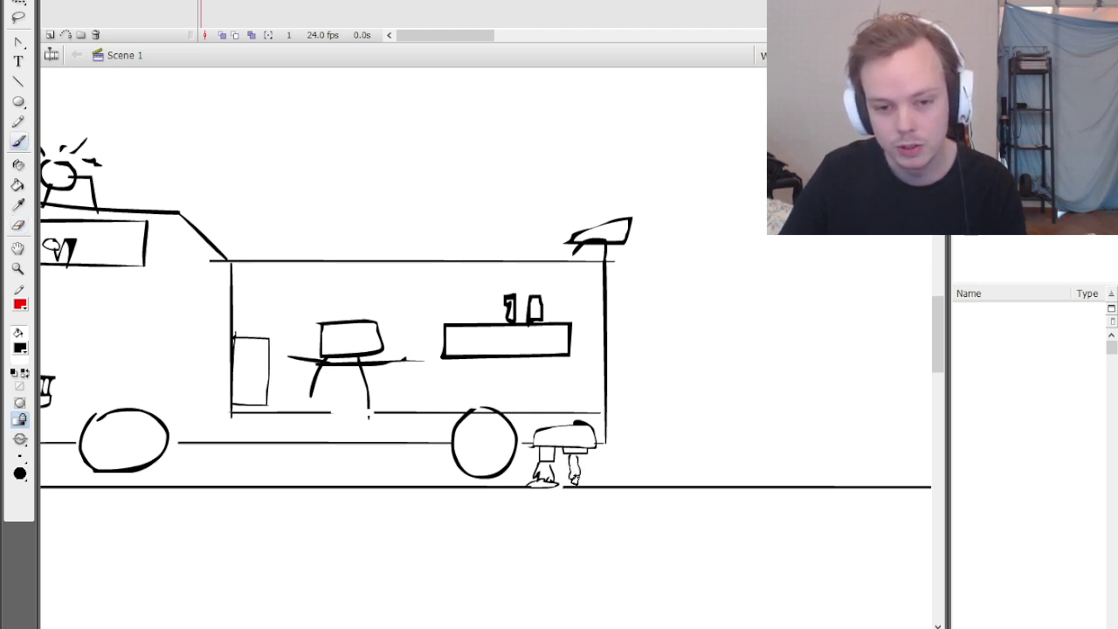
pyautogui.moveTo(570, 462); pyautogui.dragTo(576, 469)
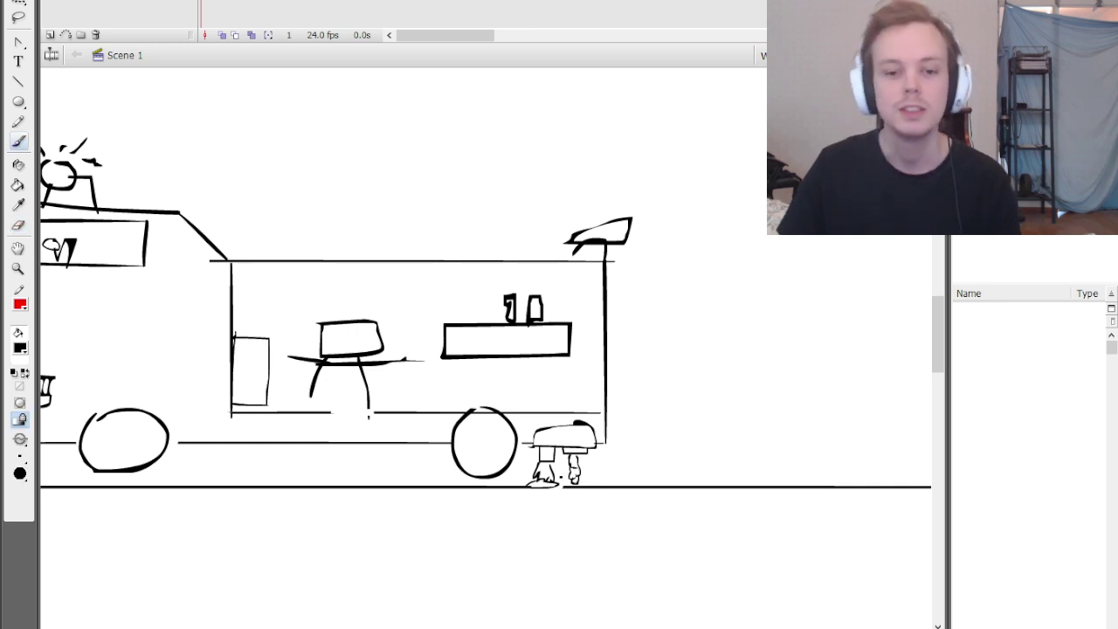
pyautogui.press('z')
pyautogui.keyDown('alt'); pyautogui.click(394, 429); pyautogui.keyUp('alt')
pyautogui.click(449, 425)
pyautogui.scroll(2, 475, 445)
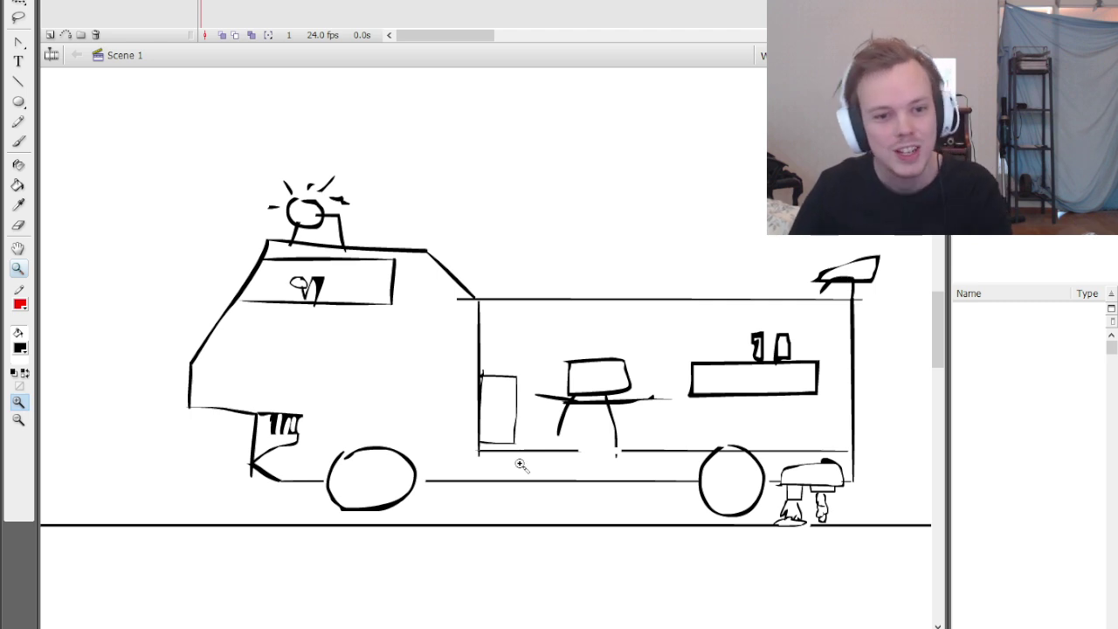
# Zoom in on the interior and brush a sofa outline with a small hook beneath the rear shelf
pyautogui.keyDown('alt'); pyautogui.click(482, 387); pyautogui.keyUp('alt')
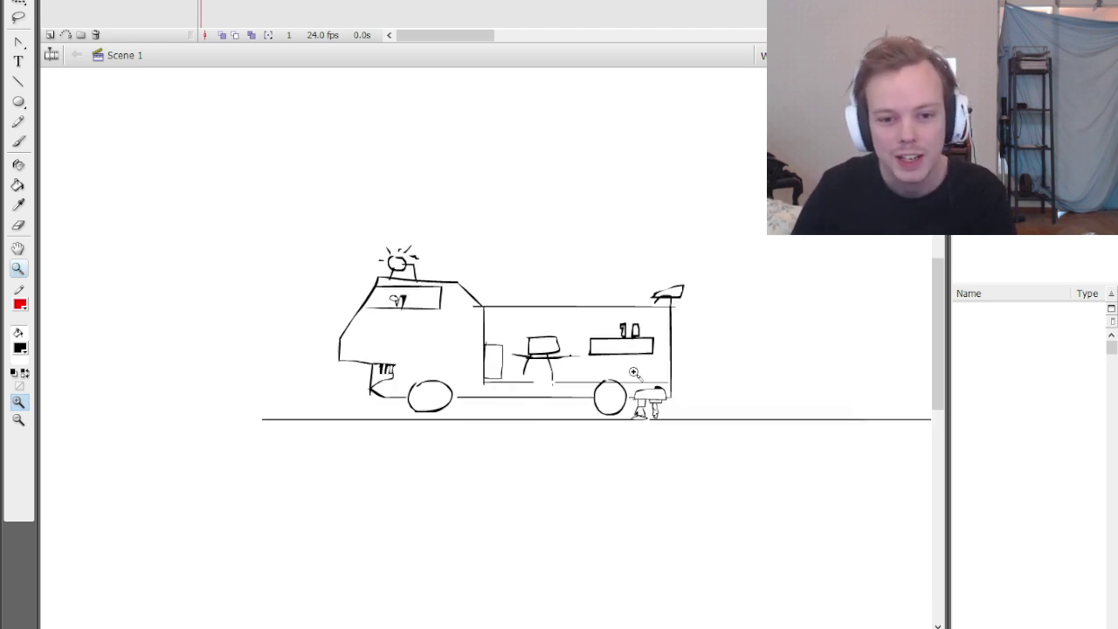
pyautogui.click(617, 344)
pyautogui.press('b')
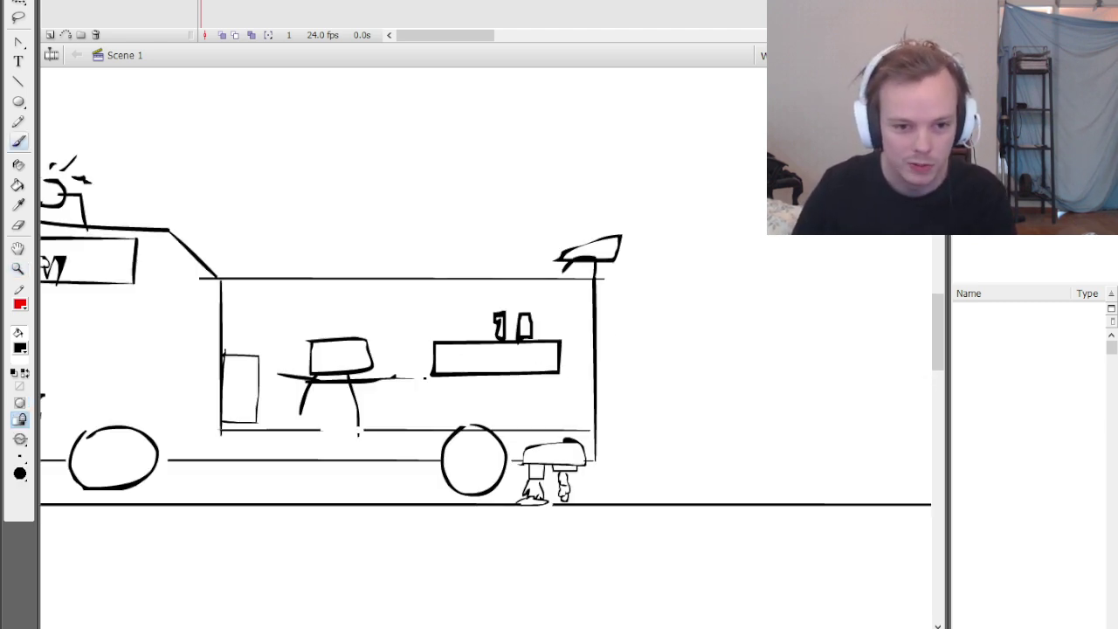
pyautogui.moveTo(407, 419)
pyautogui.mouseDown()
pyautogui.moveTo(505, 380)
pyautogui.moveTo(530, 425)
pyautogui.mouseUp()
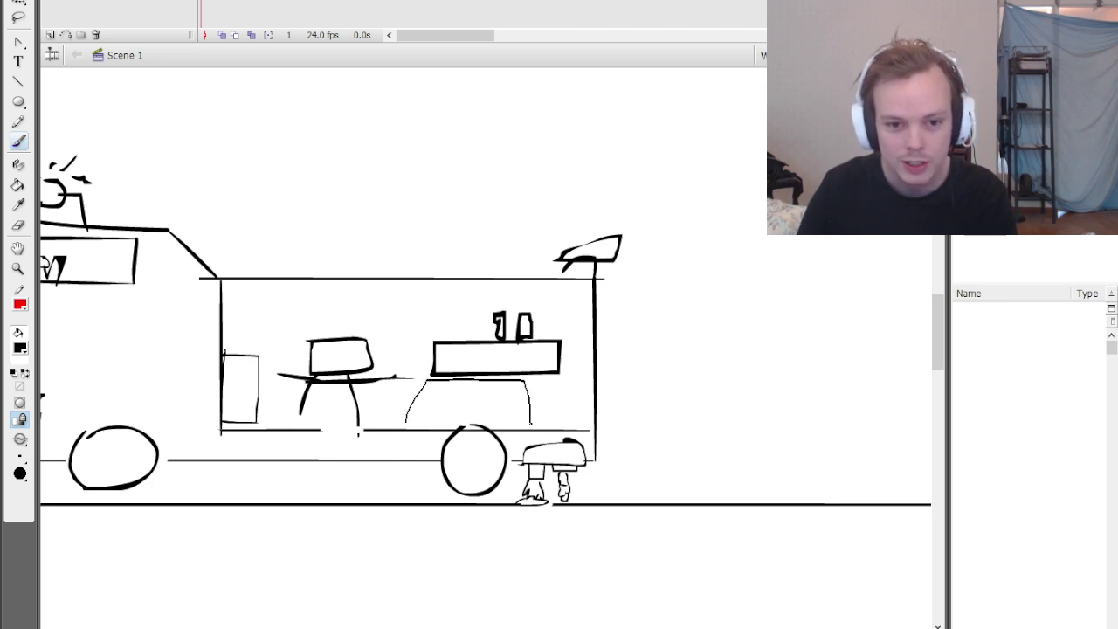
pyautogui.moveTo(416, 394)
pyautogui.mouseDown()
pyautogui.moveTo(432, 404)
pyautogui.moveTo(432, 428)
pyautogui.moveTo(524, 402)
pyautogui.moveTo(426, 407)
pyautogui.mouseUp()
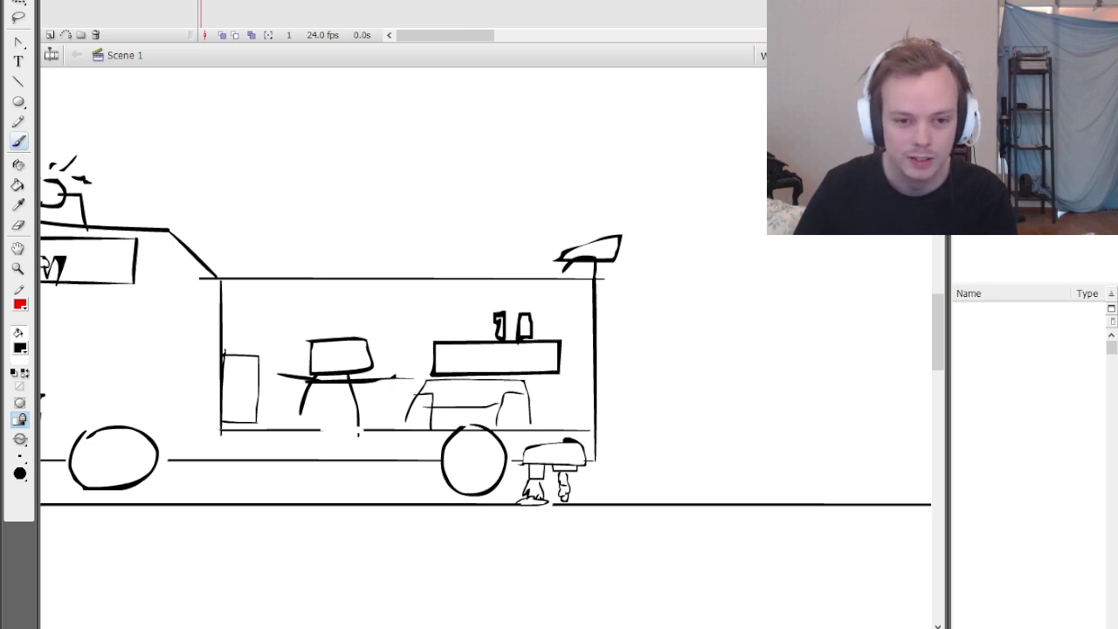
# Draw a double-lined curved cable from the table up to the shelf and thin lines framing the shelf
pyautogui.hscroll(-3, 486, 349)
pyautogui.scroll(3, 486, 349)
pyautogui.scroll(-2, 486, 350)
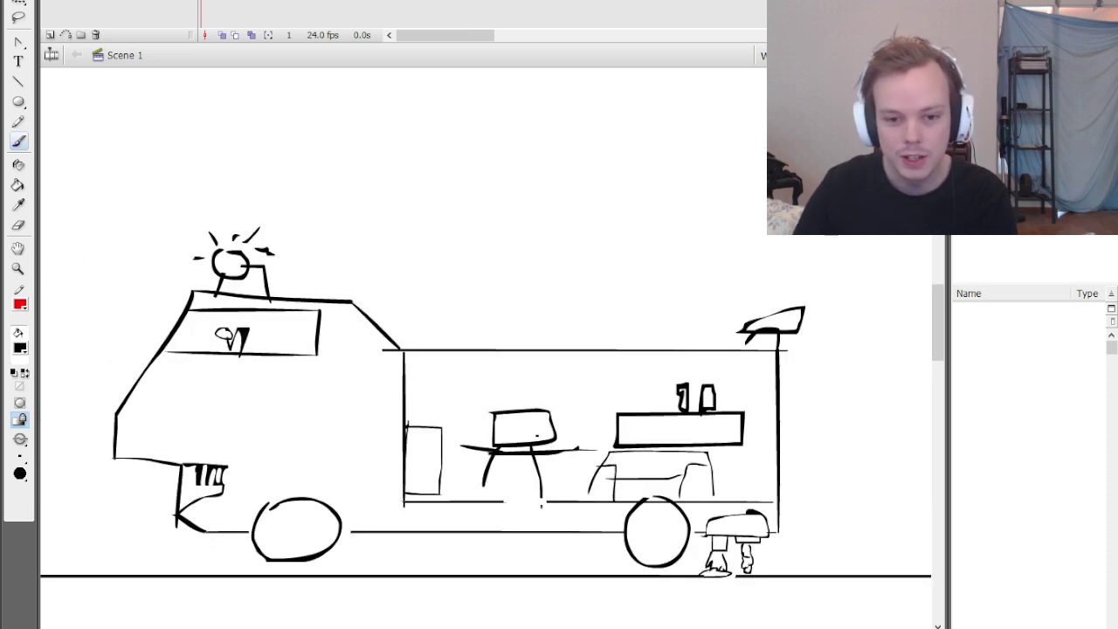
pyautogui.moveTo(555, 421)
pyautogui.mouseDown()
pyautogui.moveTo(583, 384)
pyautogui.moveTo(620, 372)
pyautogui.moveTo(573, 429)
pyautogui.moveTo(624, 377)
pyautogui.moveTo(618, 484)
pyautogui.mouseUp()
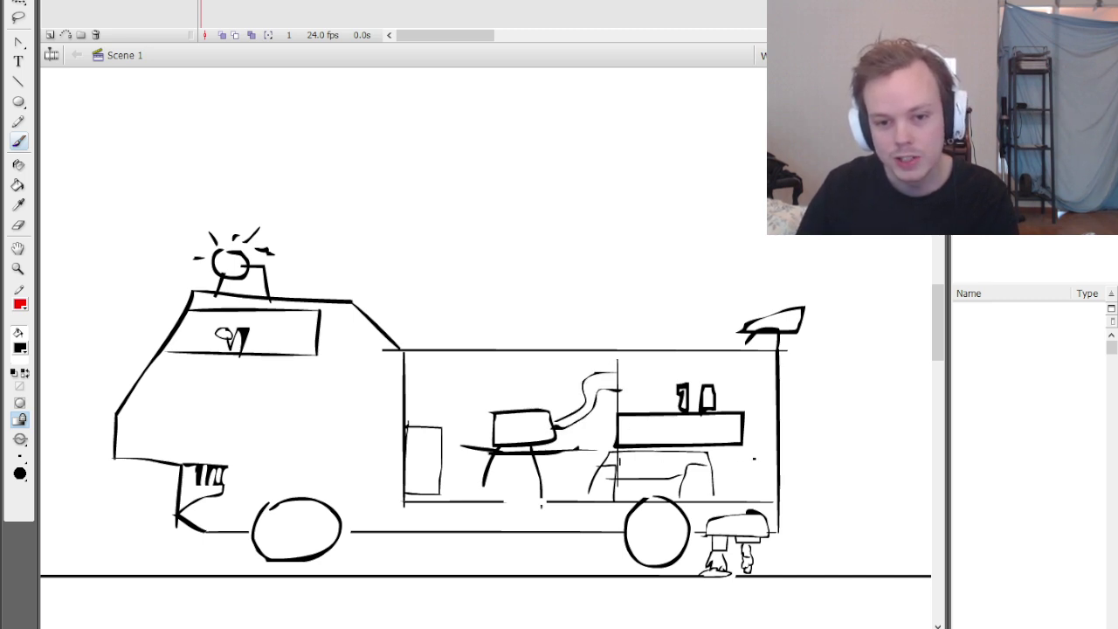
pyautogui.moveTo(737, 373)
pyautogui.mouseDown()
pyautogui.moveTo(599, 373)
pyautogui.moveTo(725, 463)
pyautogui.mouseUp()
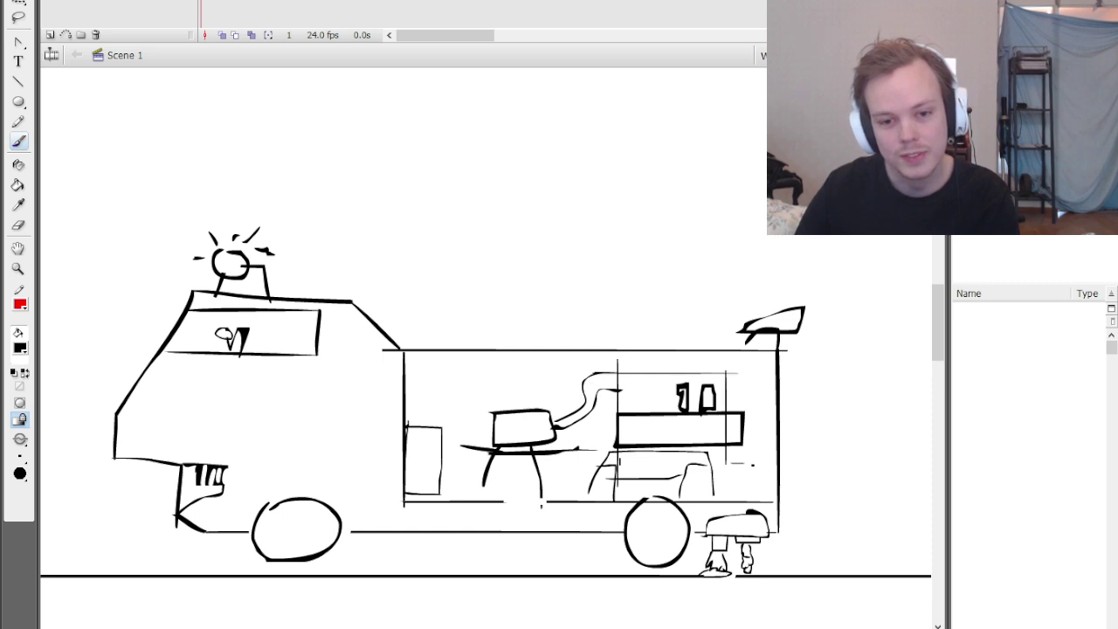
pyautogui.moveTo(620, 378); pyautogui.dragTo(553, 428)
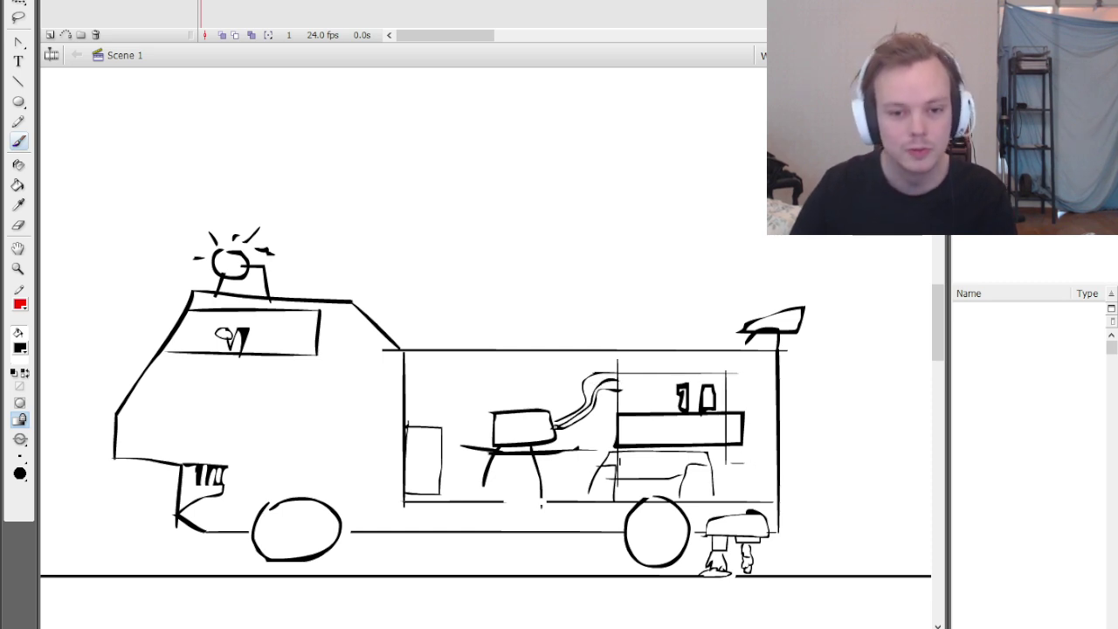